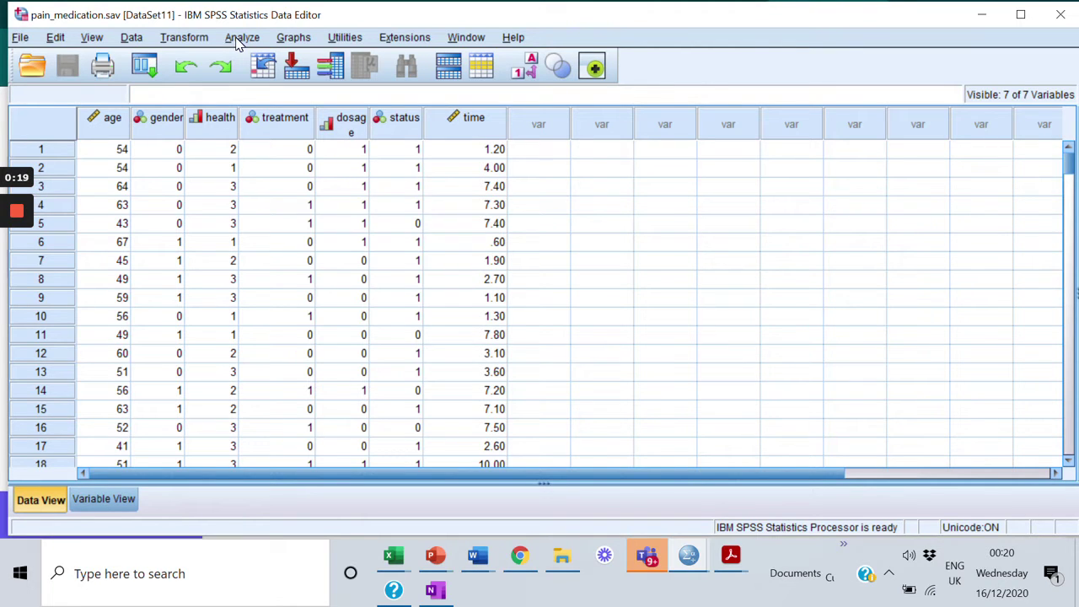
# Step: Start a Descriptives analysis and add Age in years and Time to effect as its variables
pyautogui.click(241, 38)
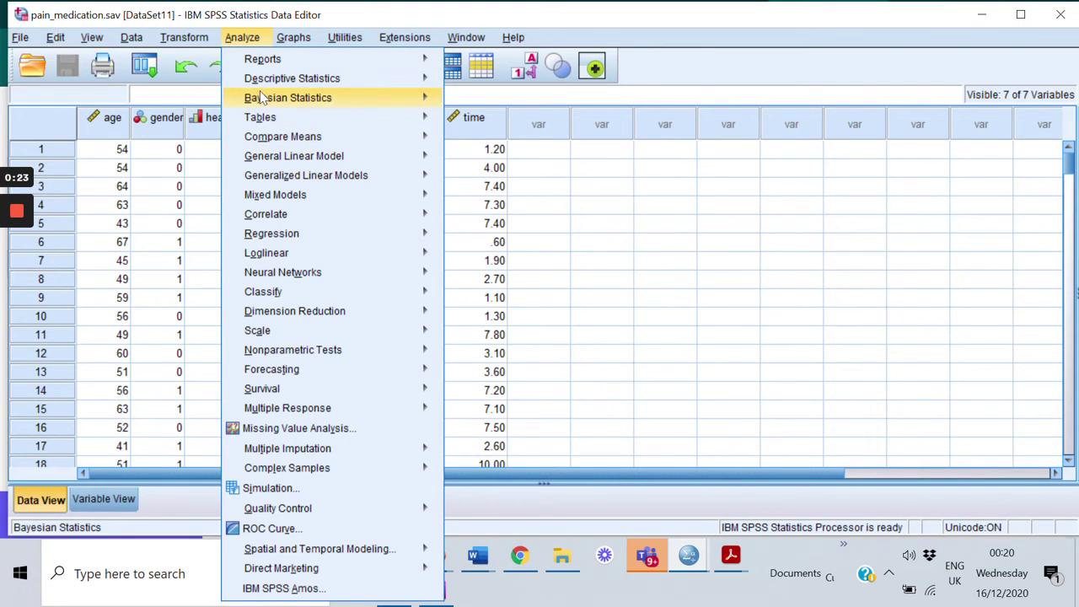
pyautogui.moveTo(265, 88)
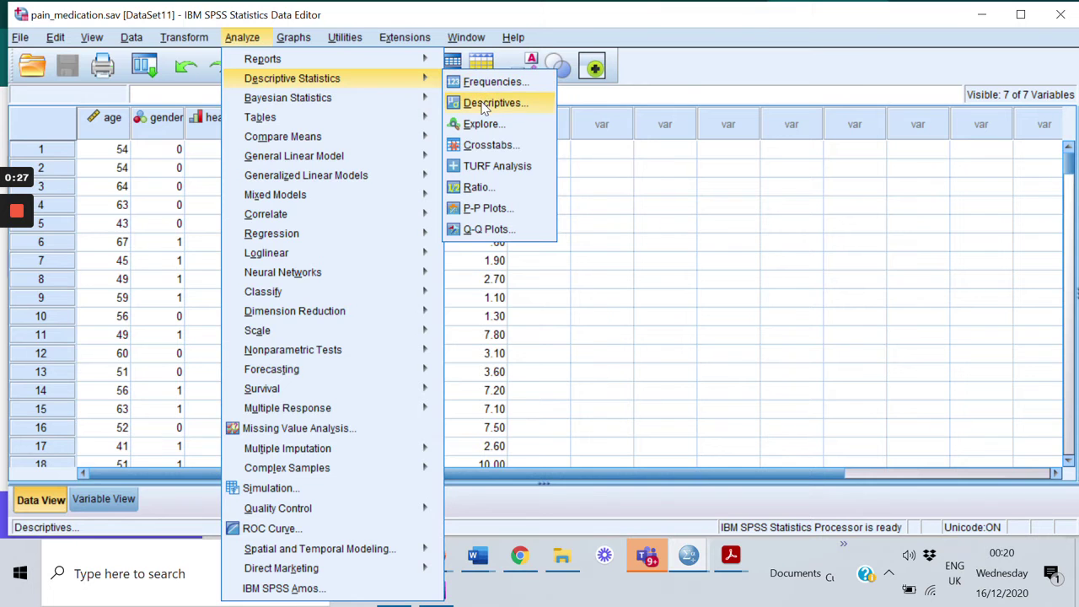
pyautogui.click(485, 103)
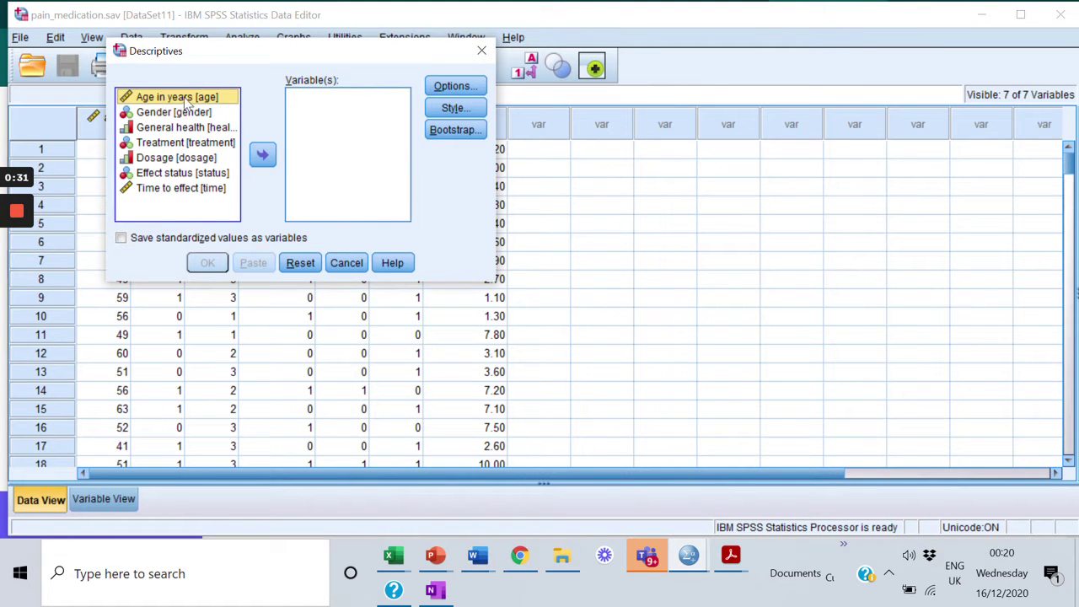
pyautogui.click(171, 194)
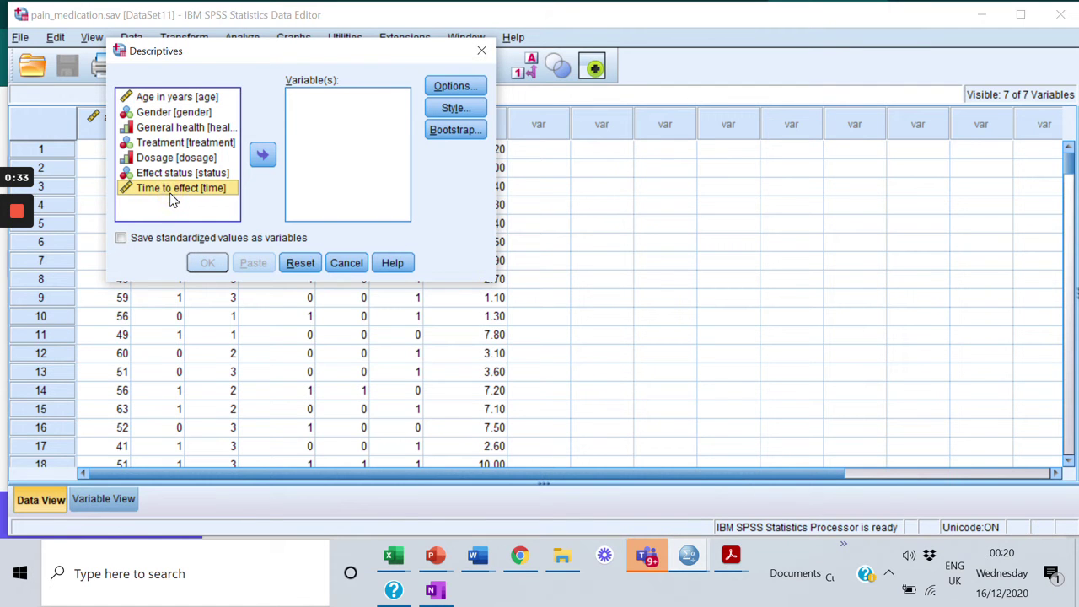
pyautogui.keyDown('ctrl'); pyautogui.click(178, 99); pyautogui.keyUp('ctrl')
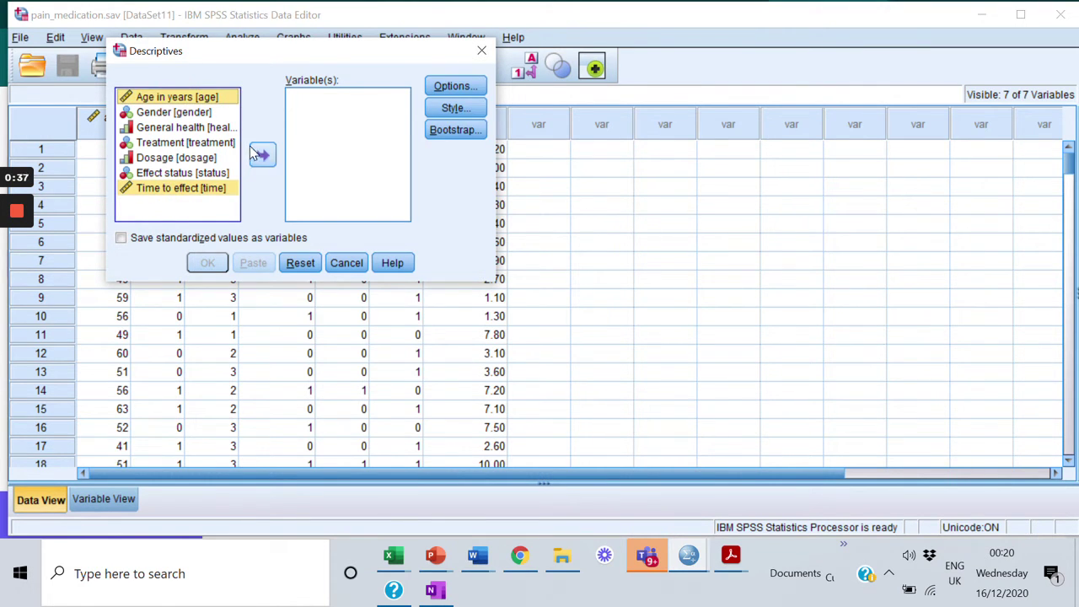
pyautogui.click(262, 154)
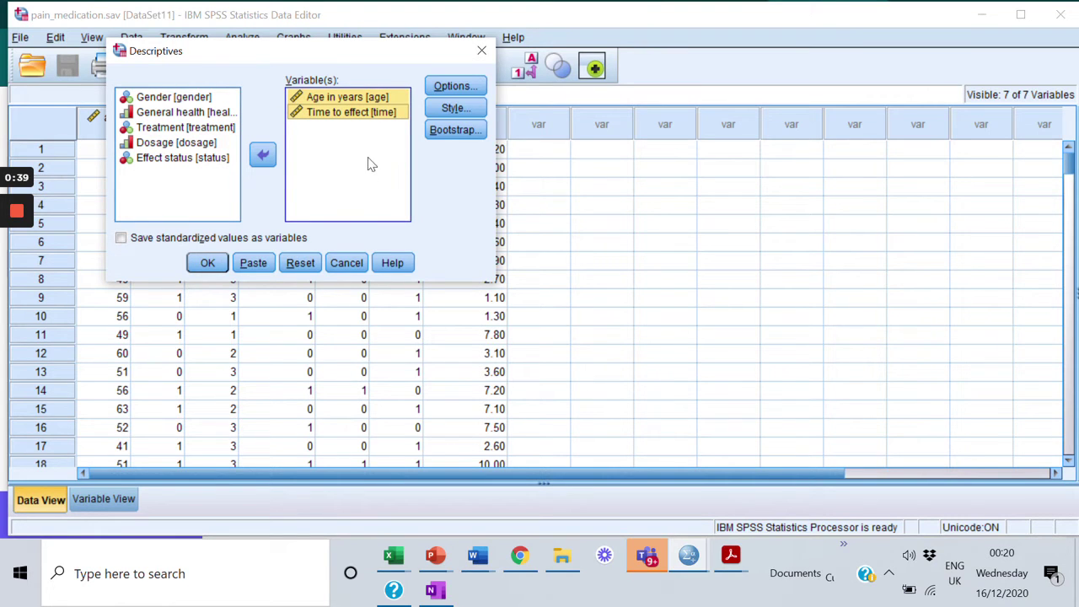
# Step: Include kurtosis and skewness in the descriptive statistics and run the analysis
pyautogui.click(456, 86)
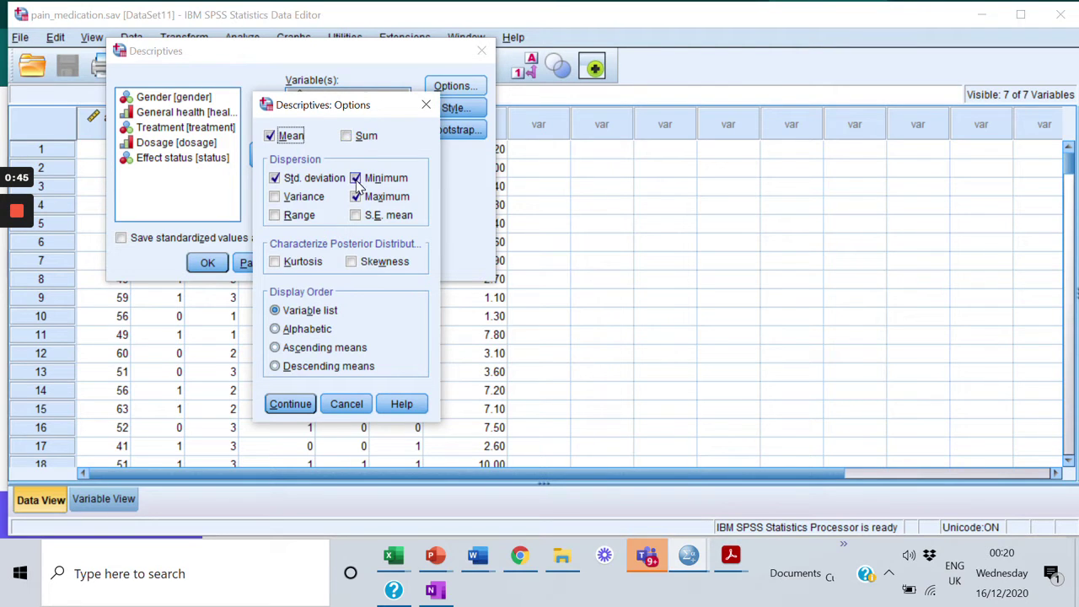
pyautogui.click(276, 262)
pyautogui.click(351, 263)
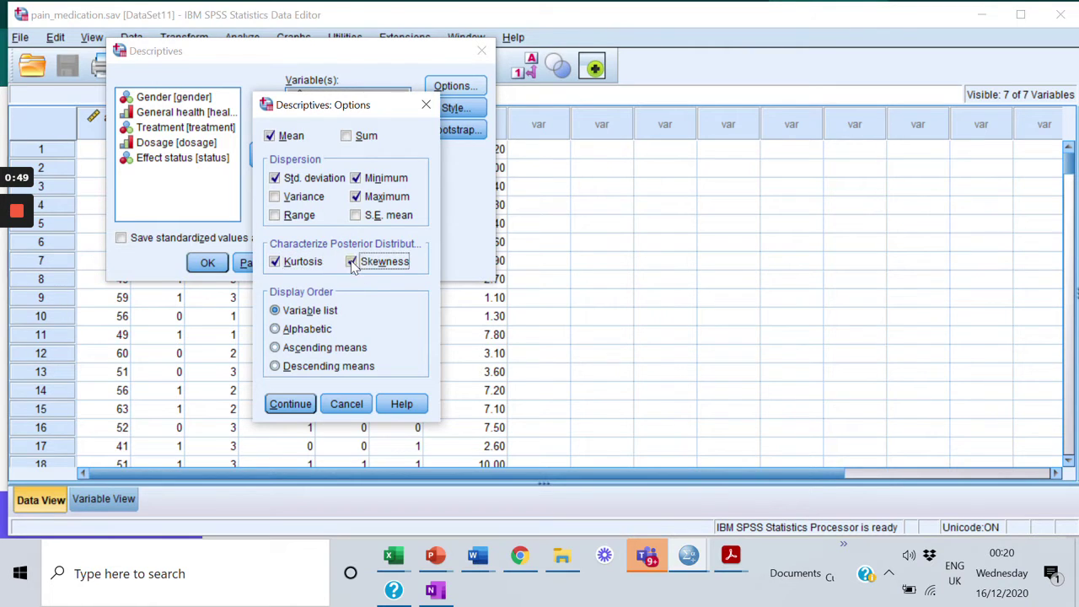
pyautogui.click(292, 405)
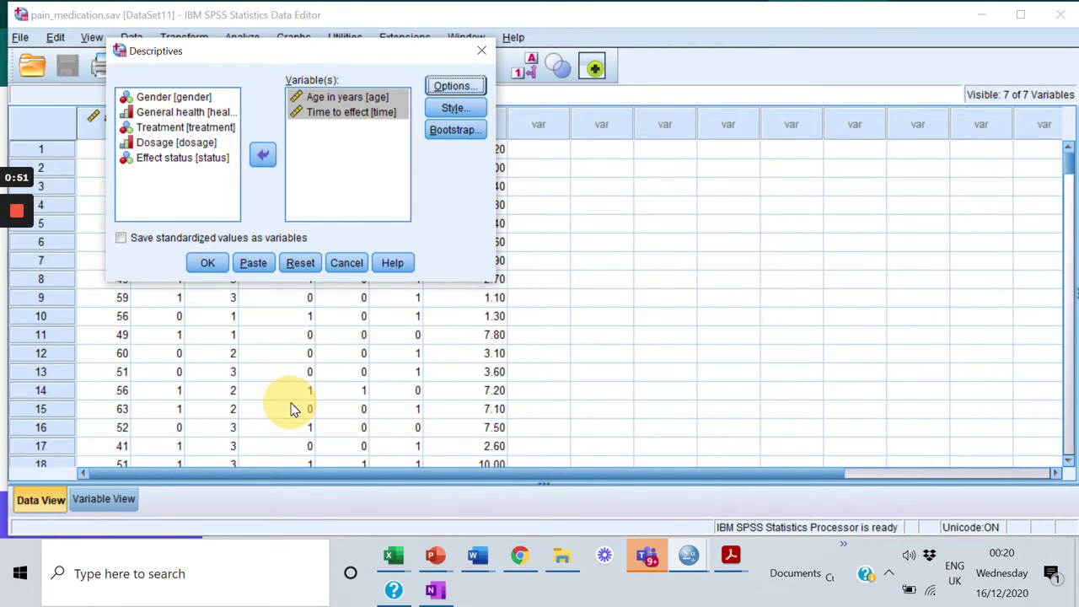
pyautogui.click(203, 268)
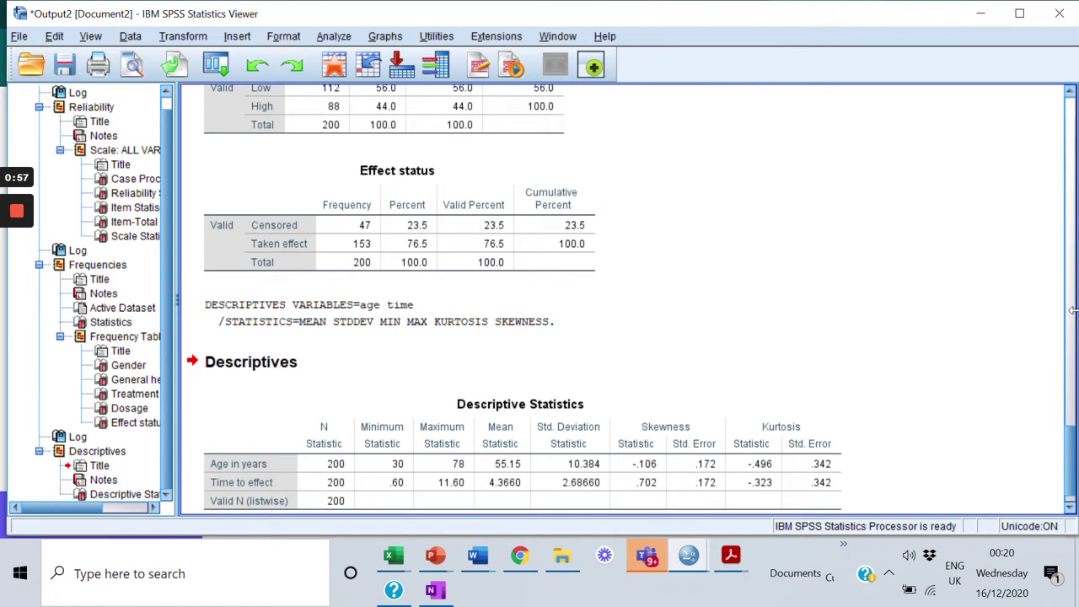
pyautogui.click(1074, 390)
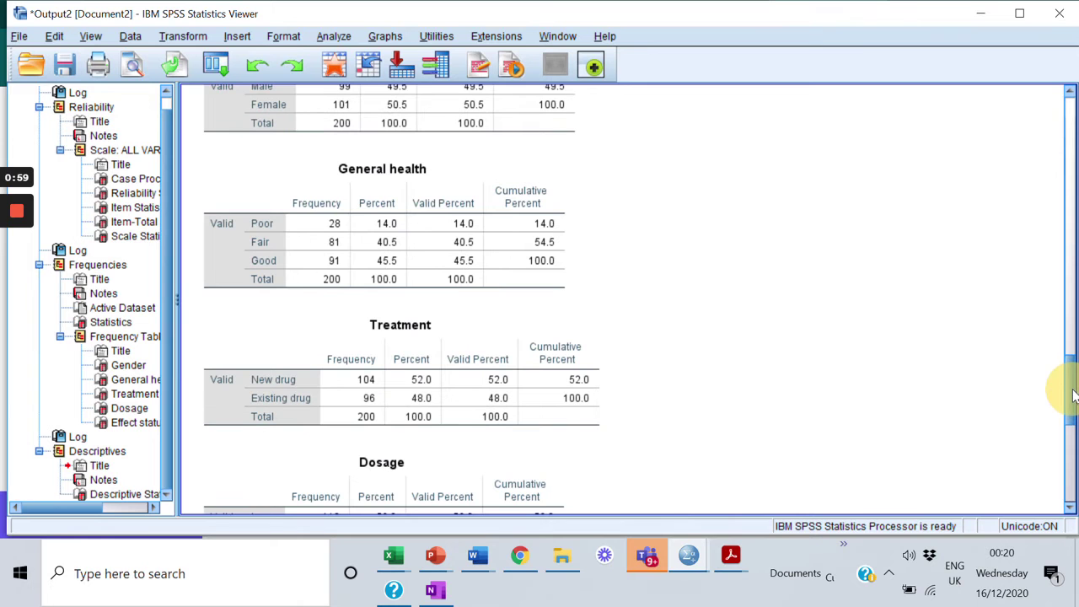
pyautogui.moveTo(1073, 409)
pyautogui.mouseDown()
pyautogui.moveTo(1073, 364)
pyautogui.moveTo(1063, 493)
pyautogui.mouseUp()
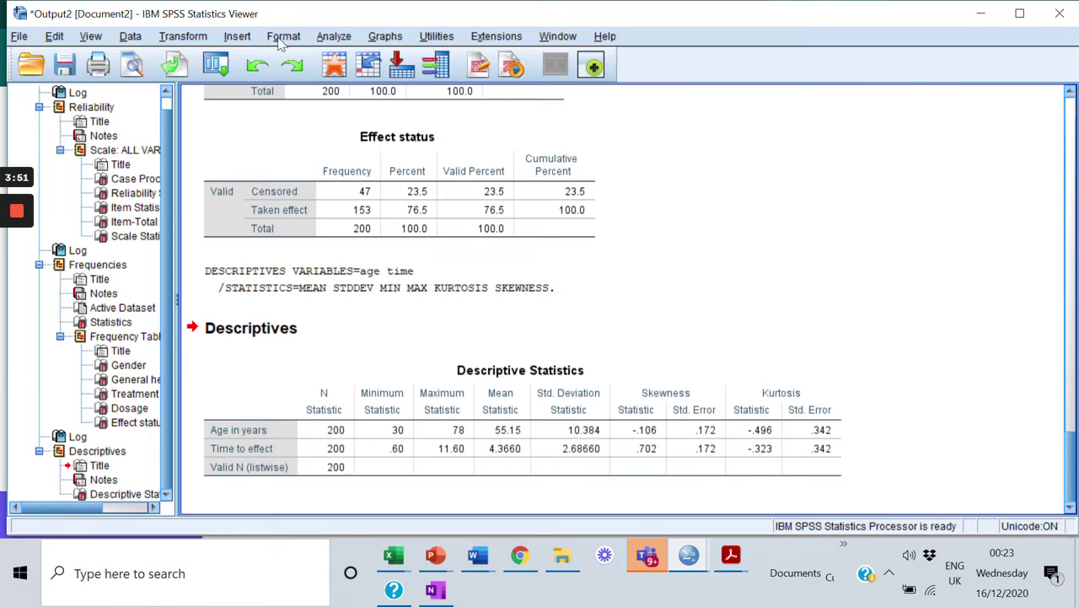
# Step: Check the statistics options and table style settings of the Descriptives procedure without running it again
pyautogui.click(325, 39)
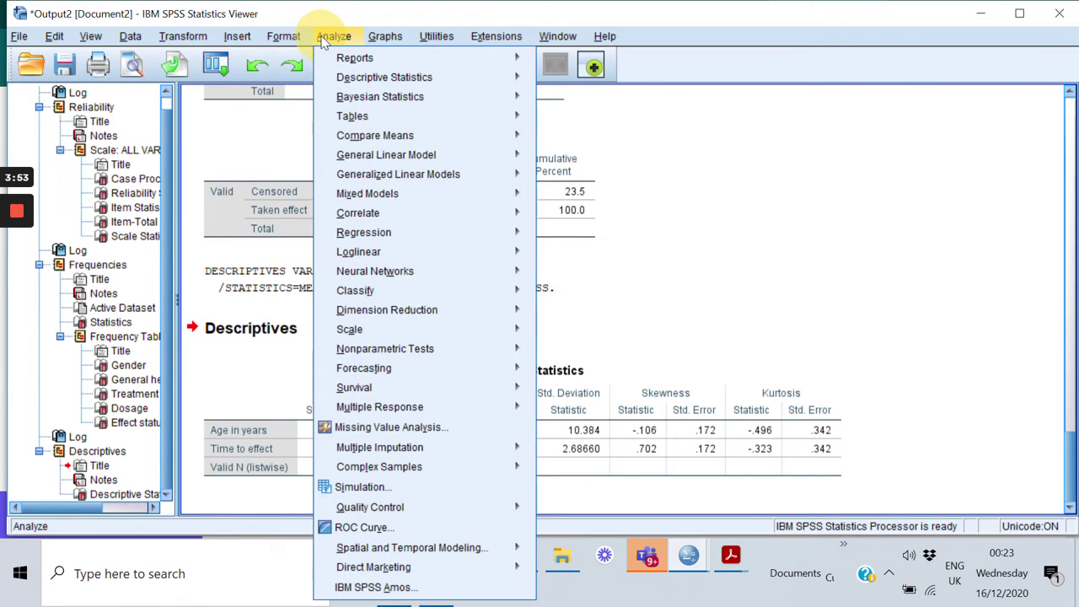
pyautogui.moveTo(342, 84)
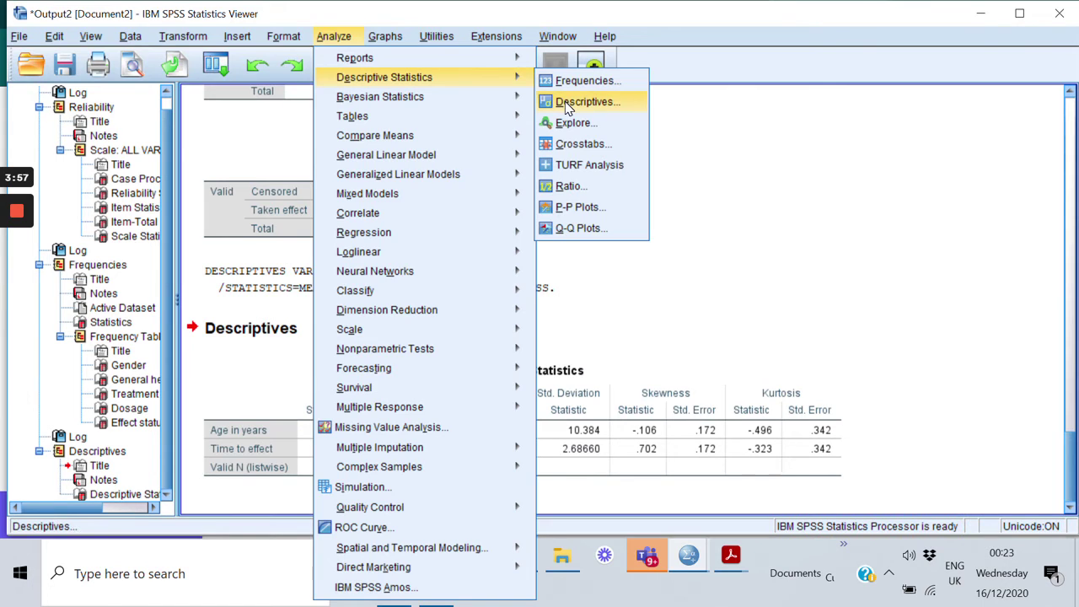
pyautogui.click(586, 102)
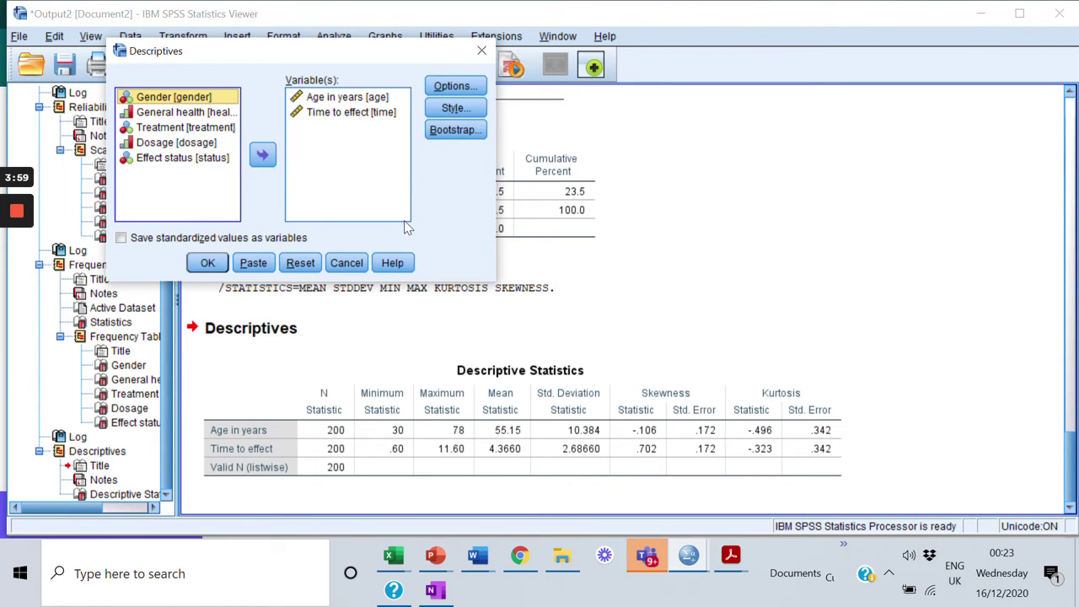
pyautogui.click(449, 88)
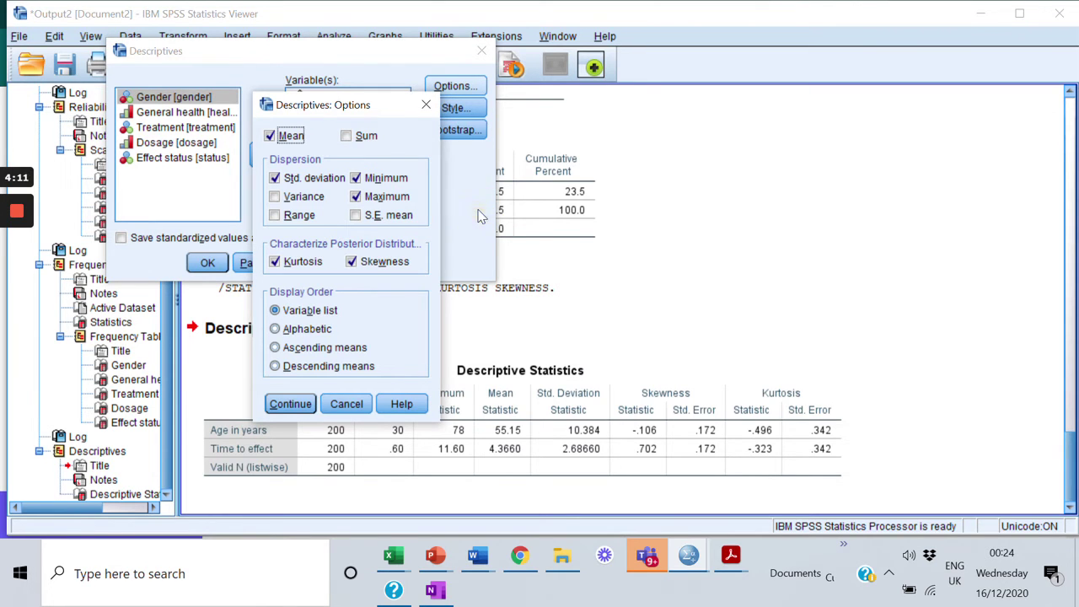
pyautogui.click(424, 106)
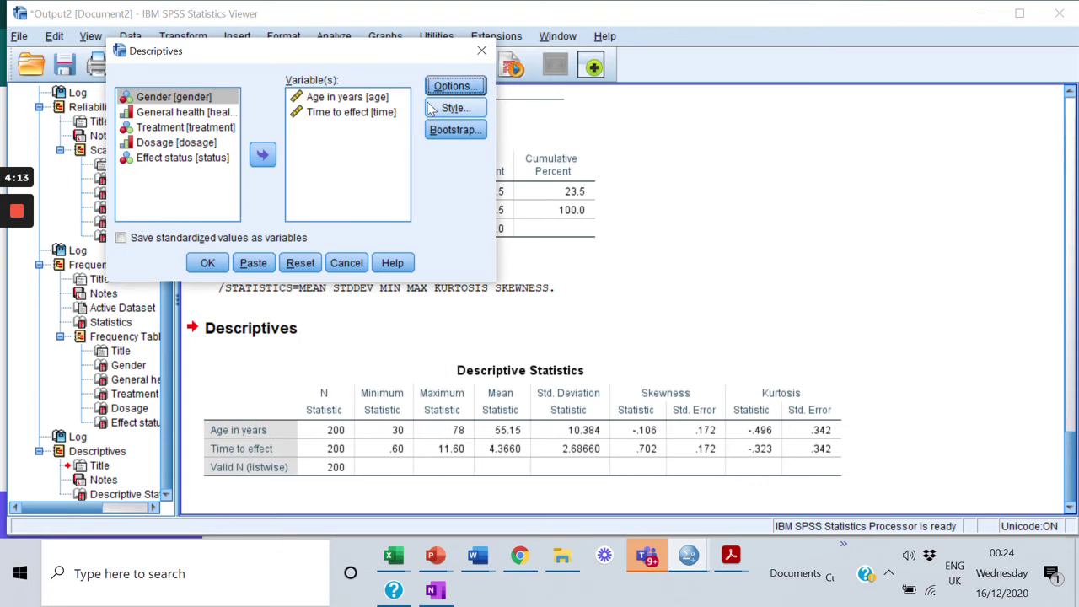
pyautogui.click(444, 108)
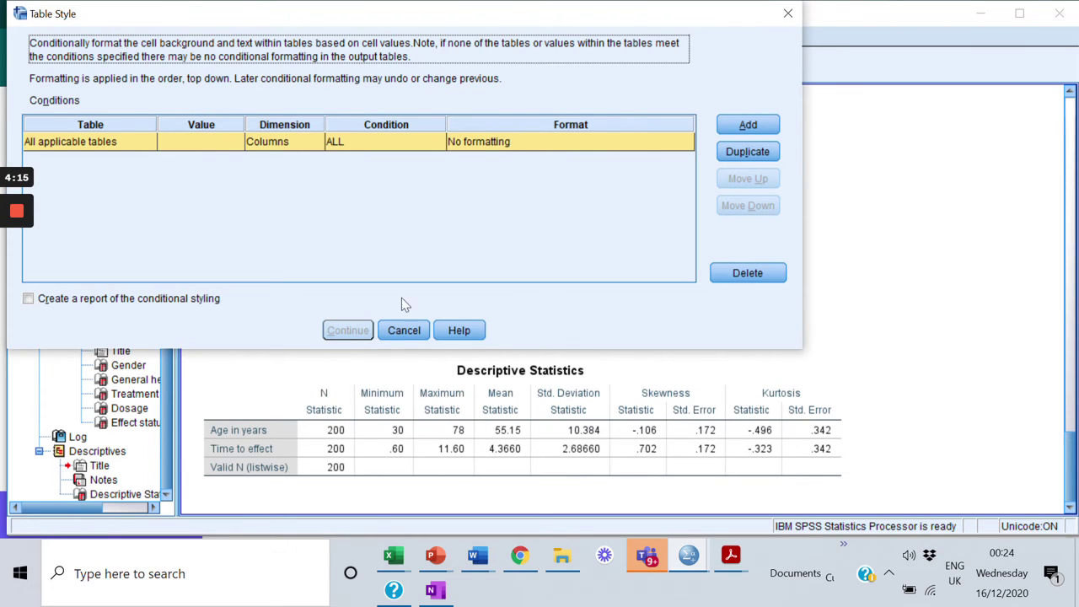
pyautogui.click(401, 330)
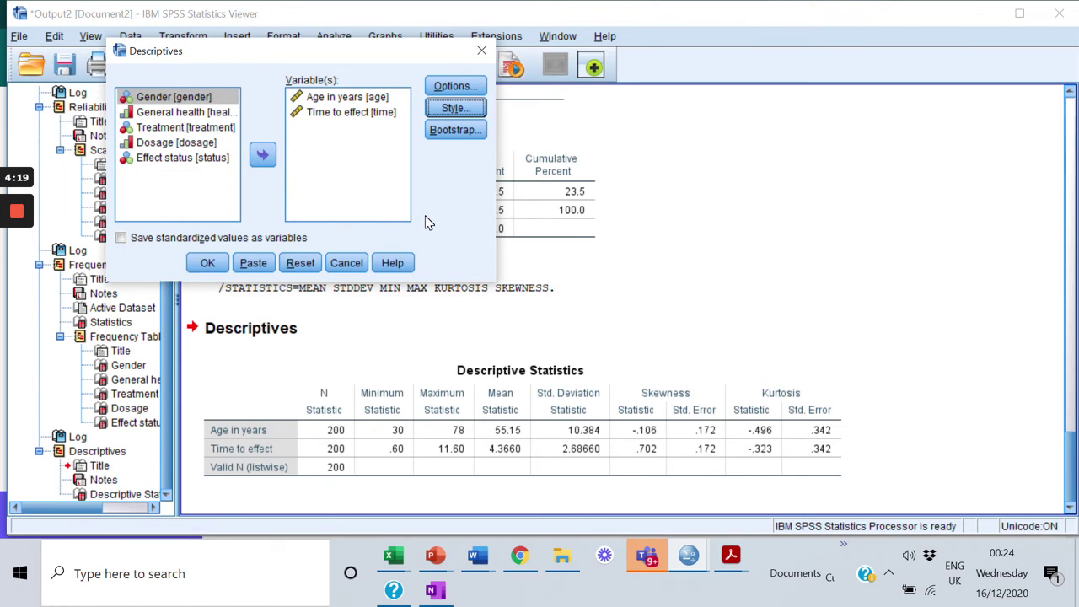
pyautogui.click(339, 270)
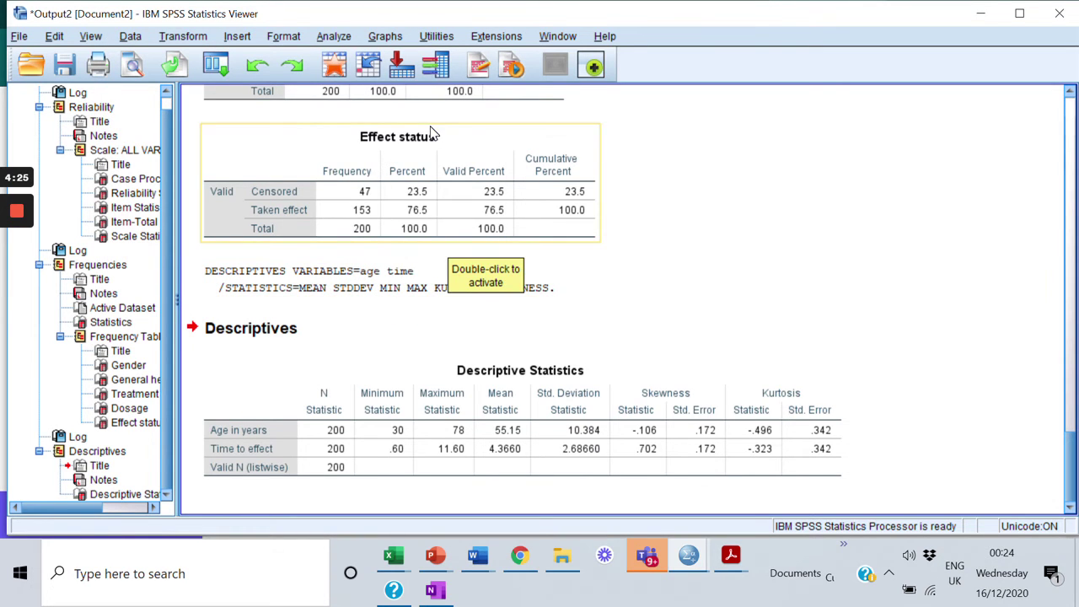
# Step: Open the Chart Builder and proceed to defining a chart with the existing variable properties
pyautogui.click(332, 38)
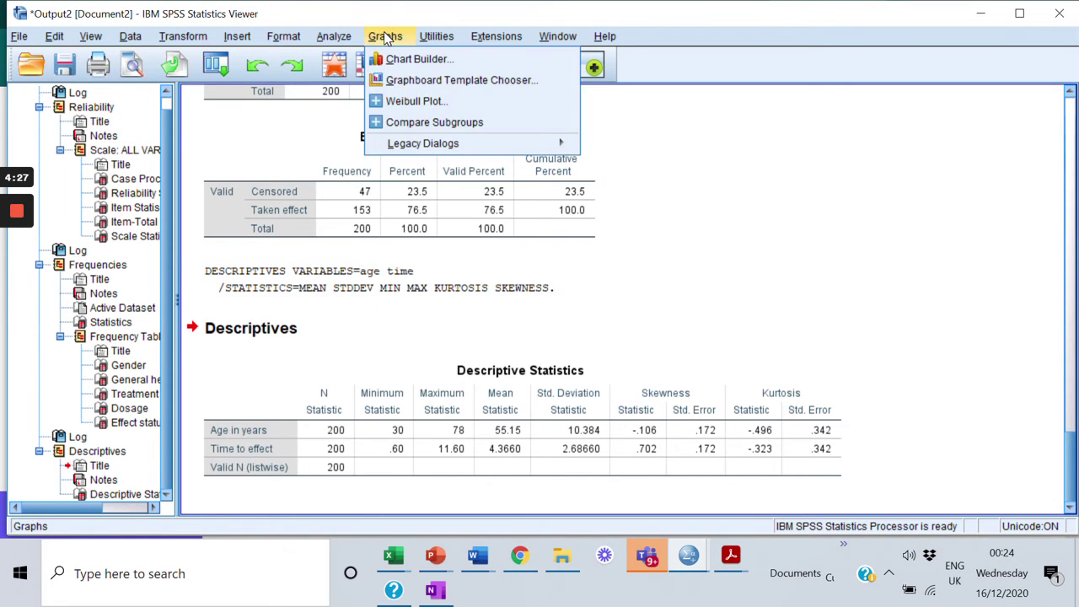
pyautogui.click(385, 37)
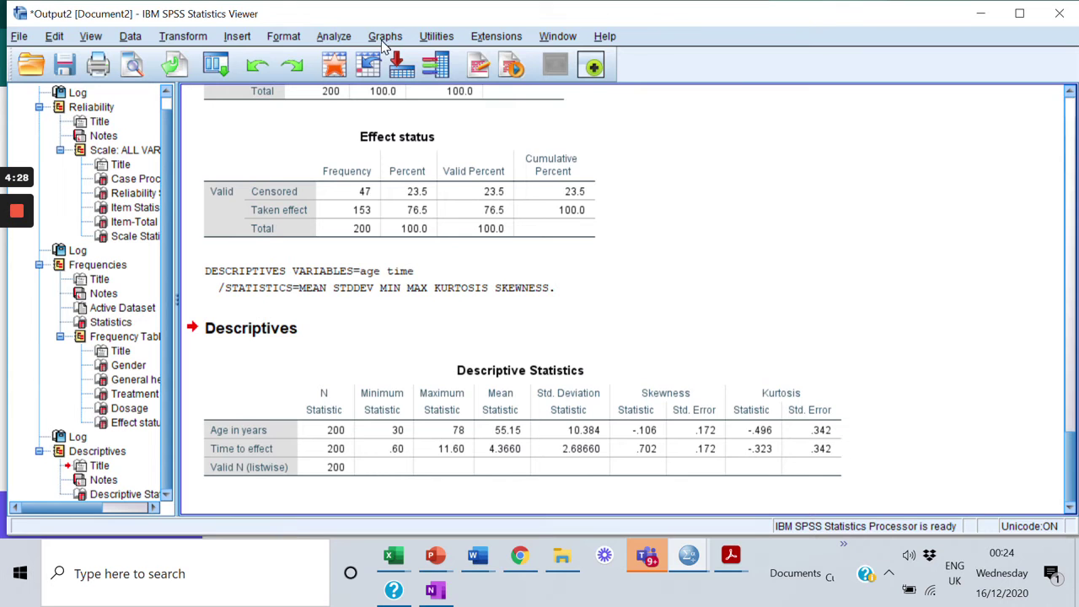
pyautogui.click(384, 40)
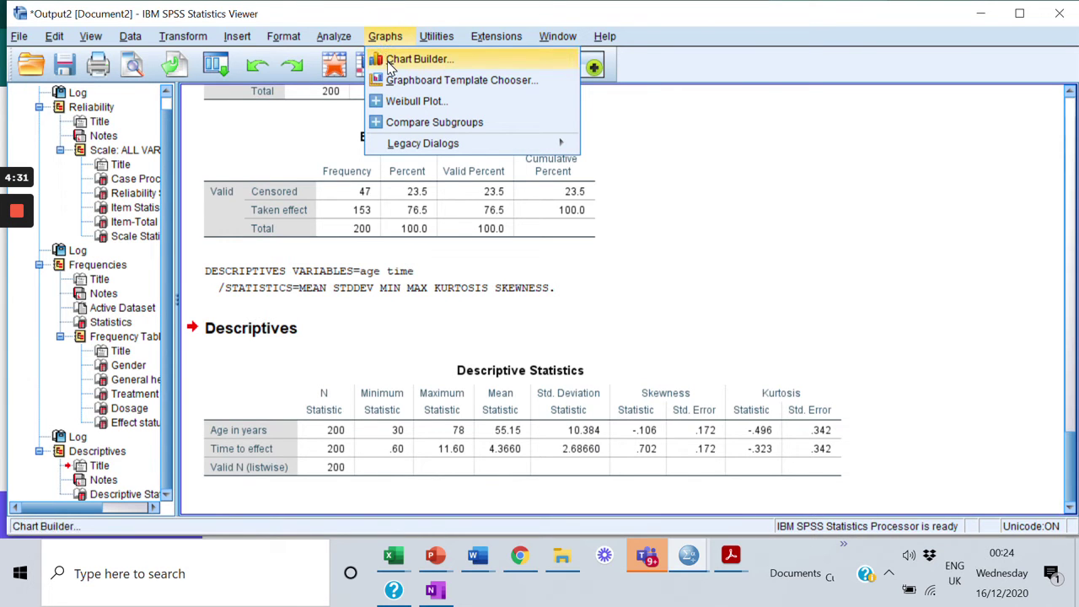
pyautogui.click(391, 67)
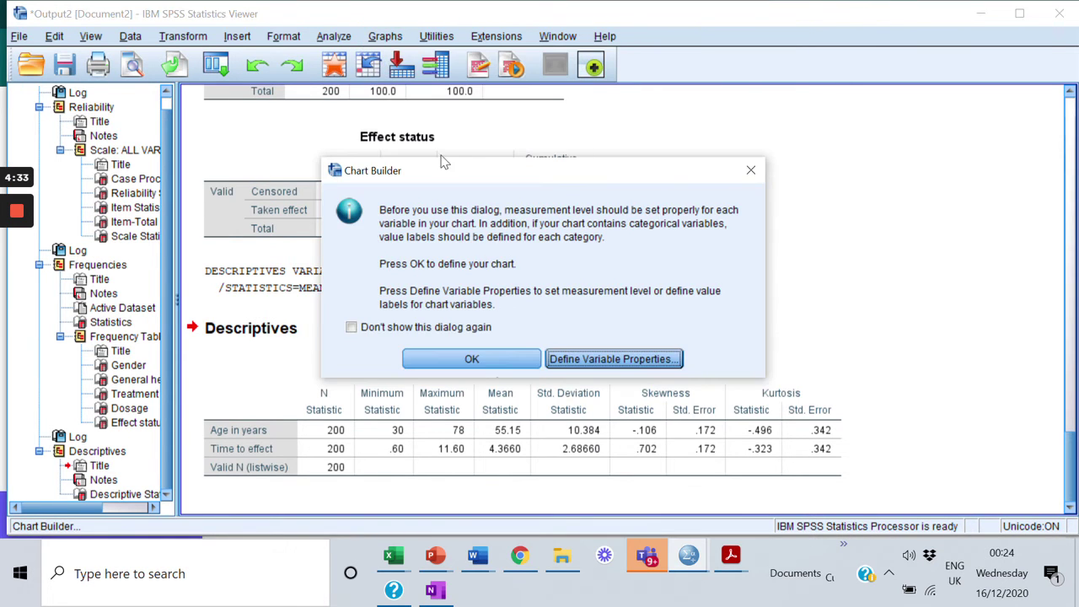
pyautogui.click(474, 364)
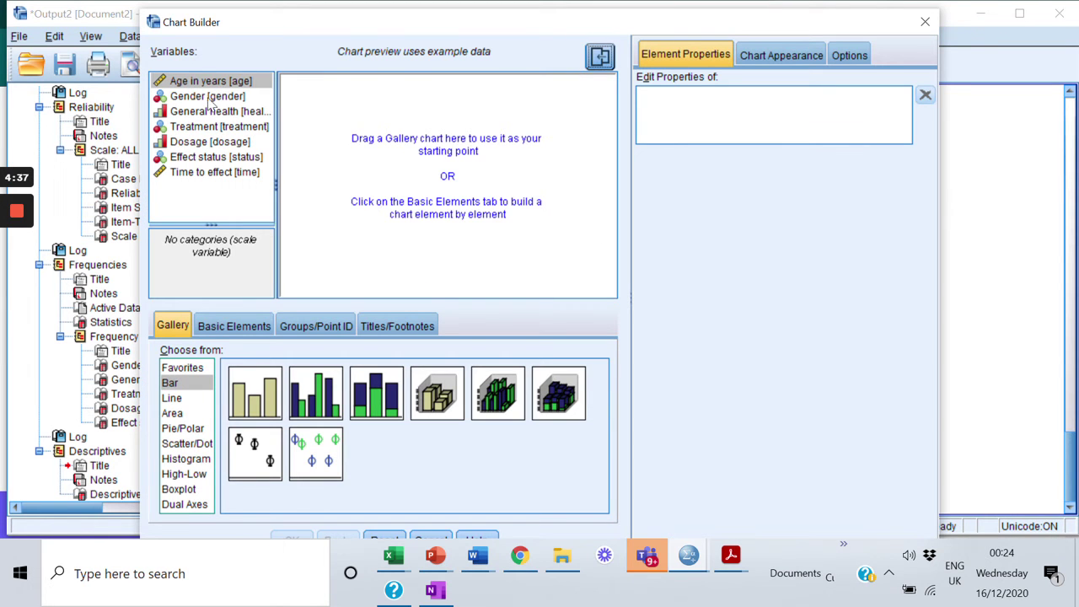
# Step: Try to place Age in years and Time to effect together on the empty chart canvas
pyautogui.click(211, 77)
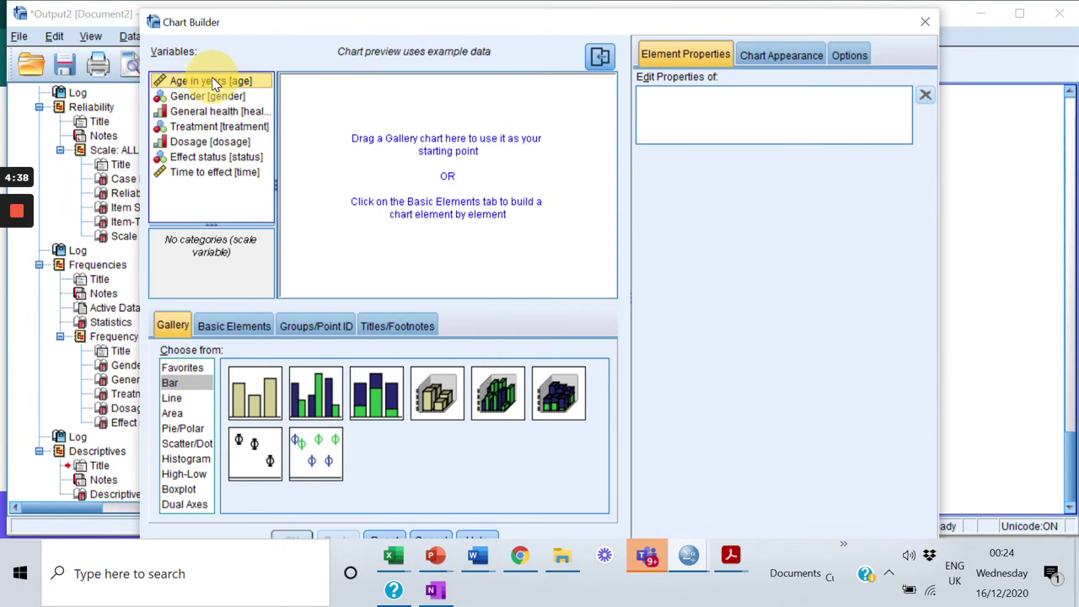
pyautogui.keyDown('ctrl'); pyautogui.click(211, 177); pyautogui.keyUp('ctrl')
pyautogui.moveTo(228, 174); pyautogui.dragTo(413, 175)
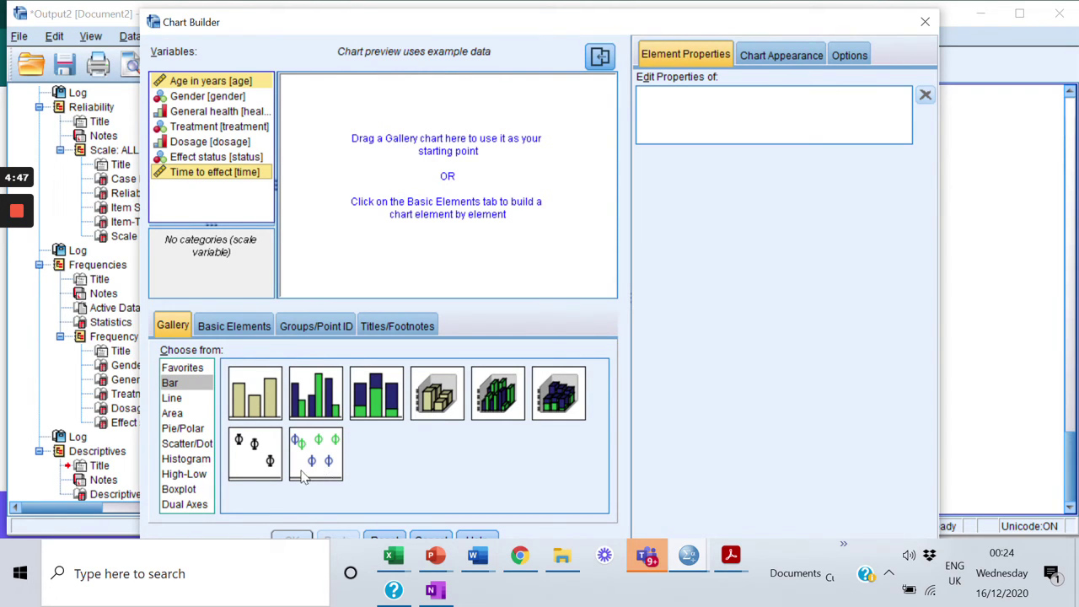
# Step: Place a simple histogram from the chart gallery on the canvas as the chart's starting point
pyautogui.click(178, 459)
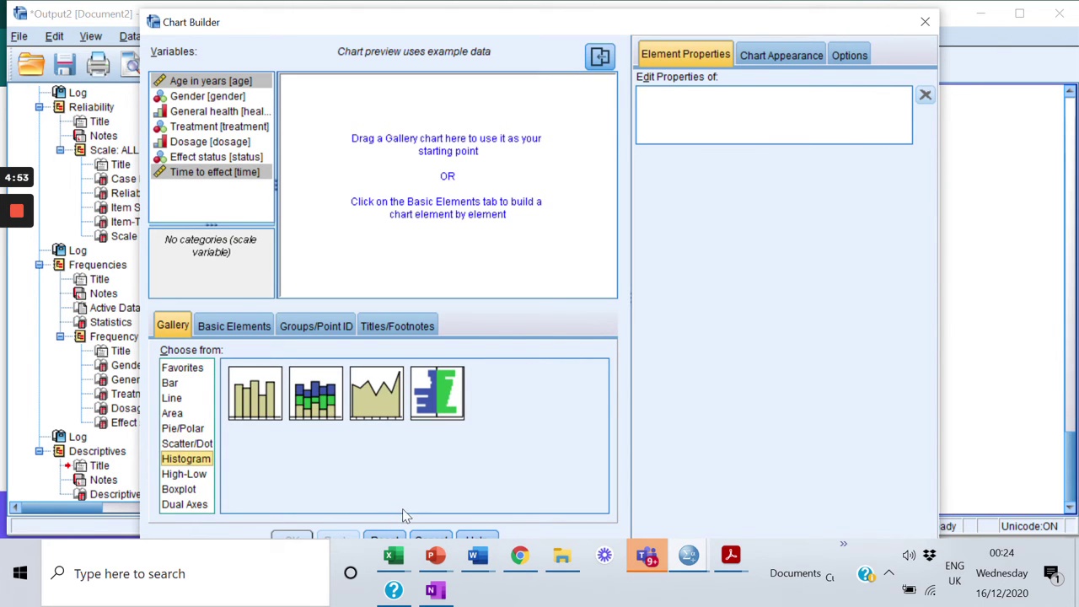
pyautogui.click(270, 417)
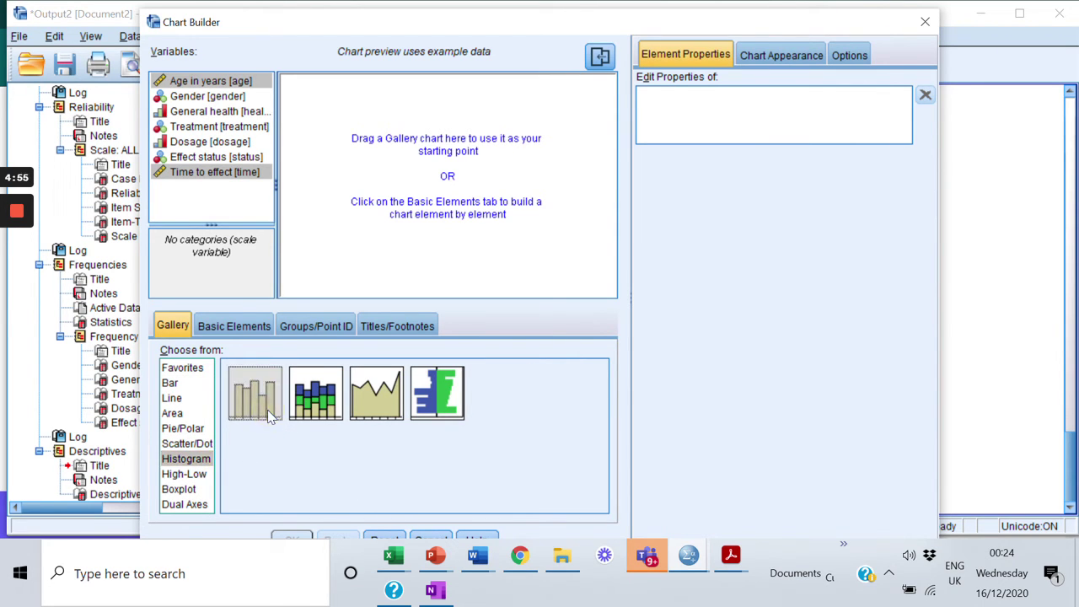
pyautogui.click(247, 327)
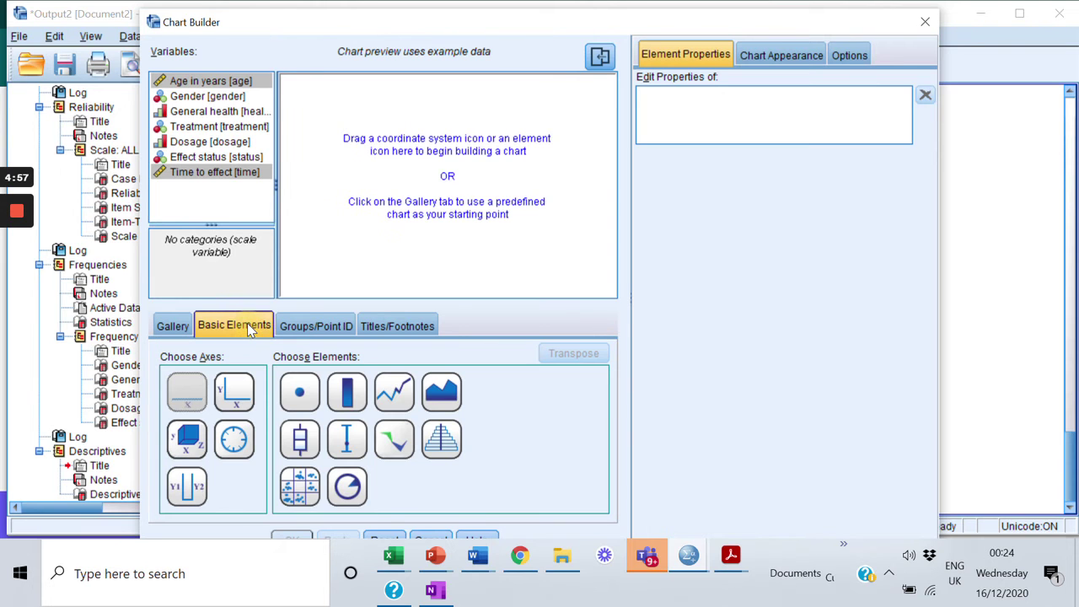
pyautogui.click(238, 390)
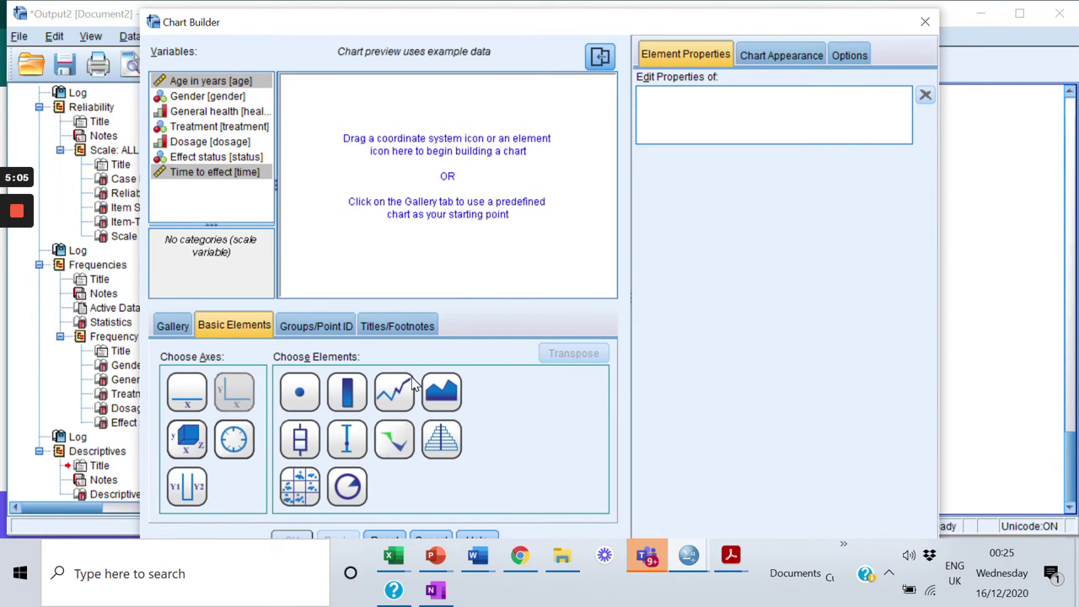
pyautogui.click(325, 325)
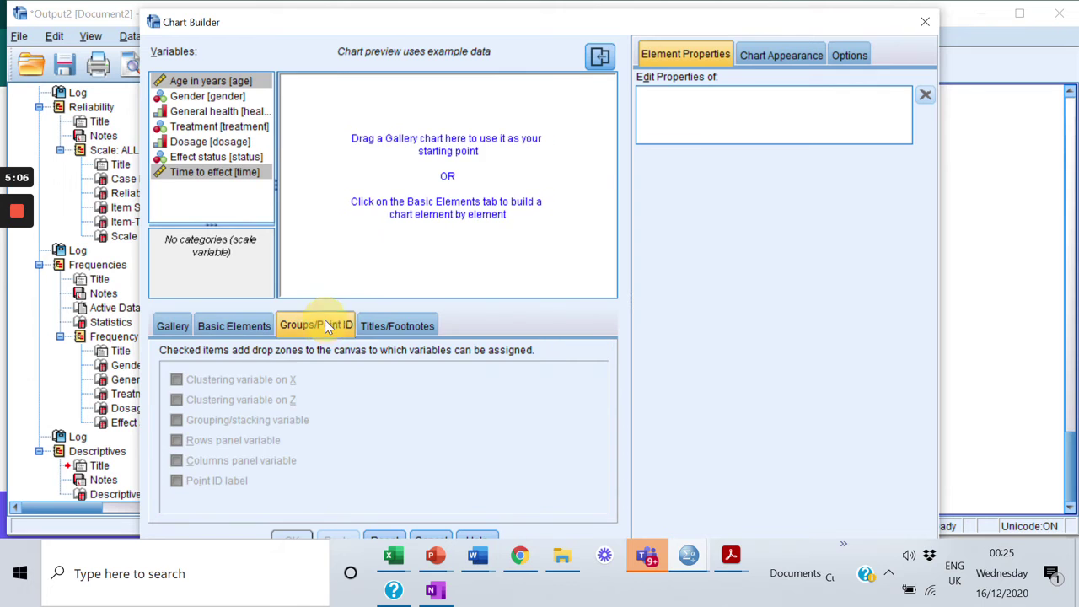
pyautogui.click(404, 325)
pyautogui.click(177, 327)
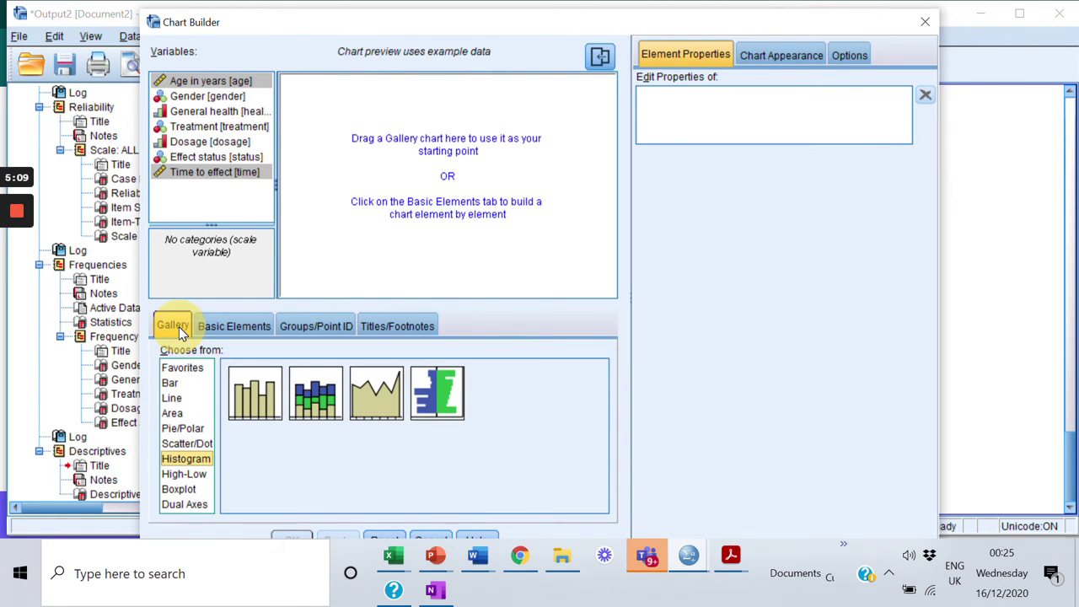
pyautogui.click(218, 330)
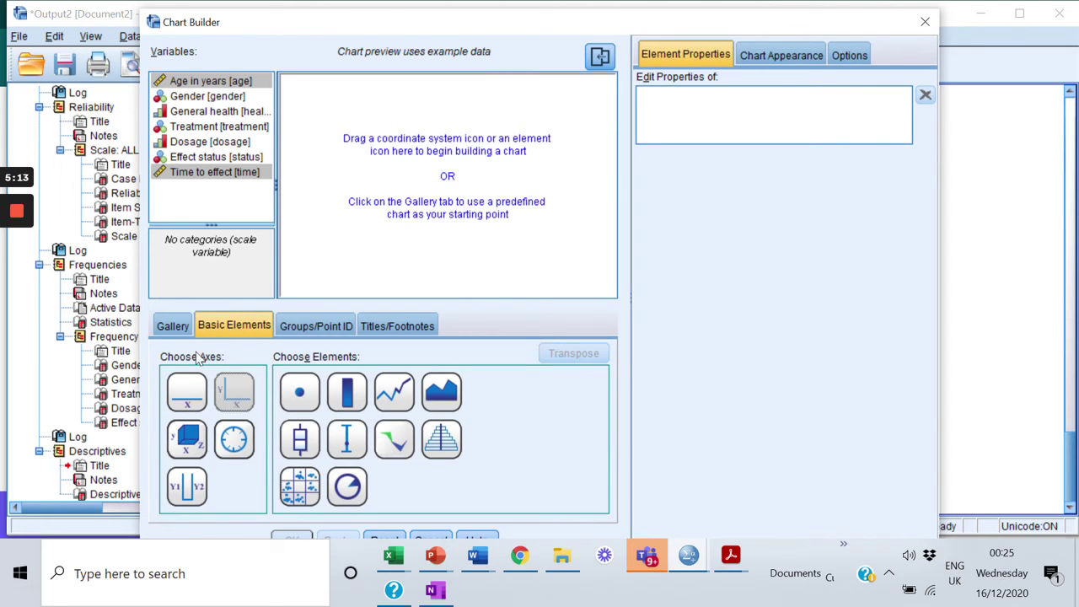
pyautogui.click(179, 327)
pyautogui.moveTo(253, 396); pyautogui.dragTo(430, 145)
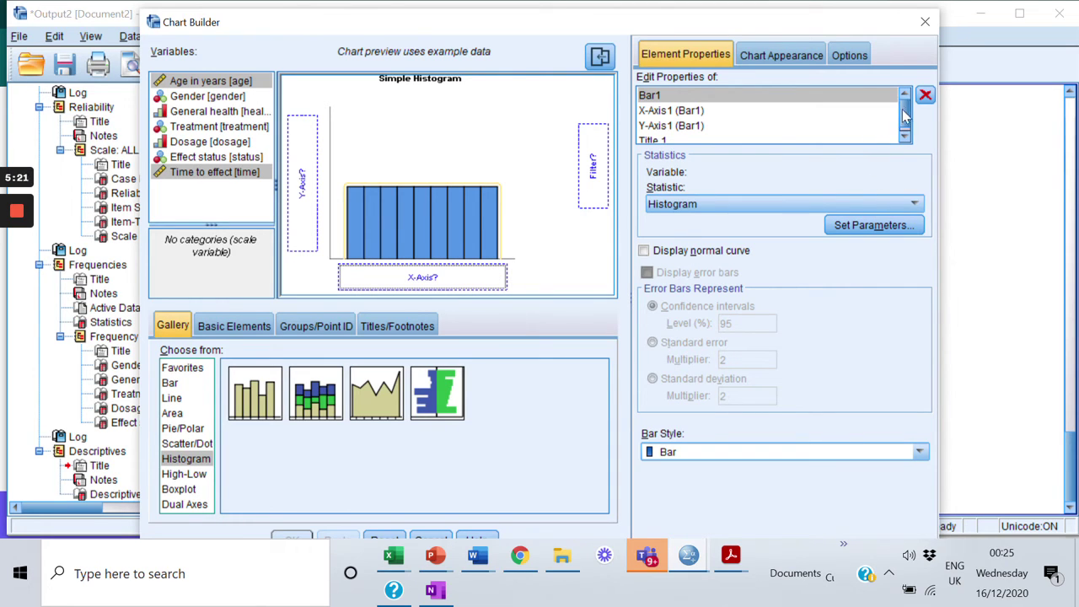
# Step: Add a normal curve to the simple histogram being set up in the chart preview
pyautogui.moveTo(903, 116); pyautogui.dragTo(904, 123)
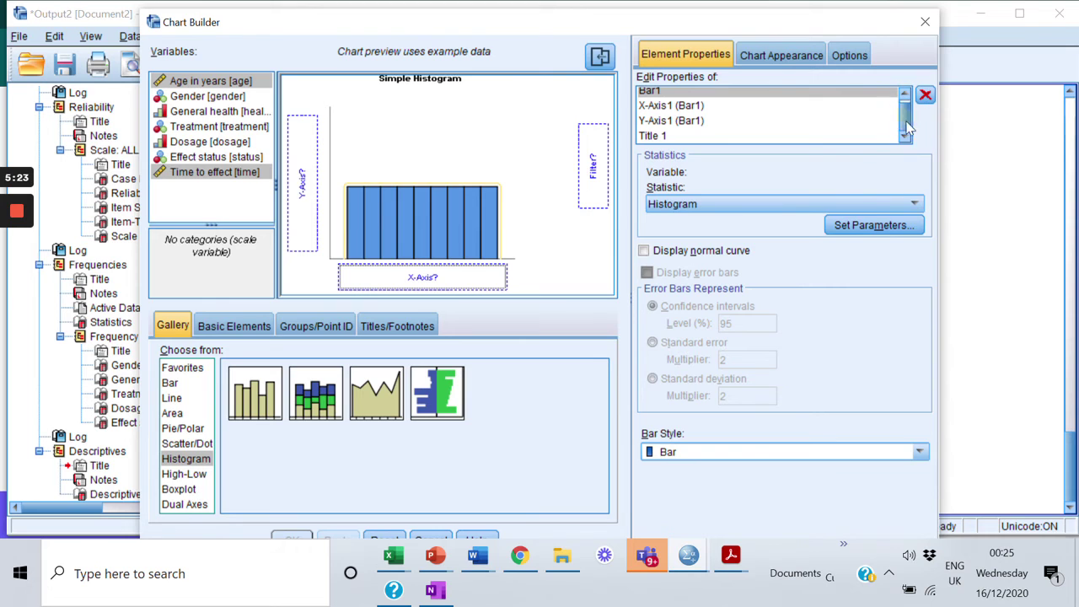
pyautogui.click(645, 250)
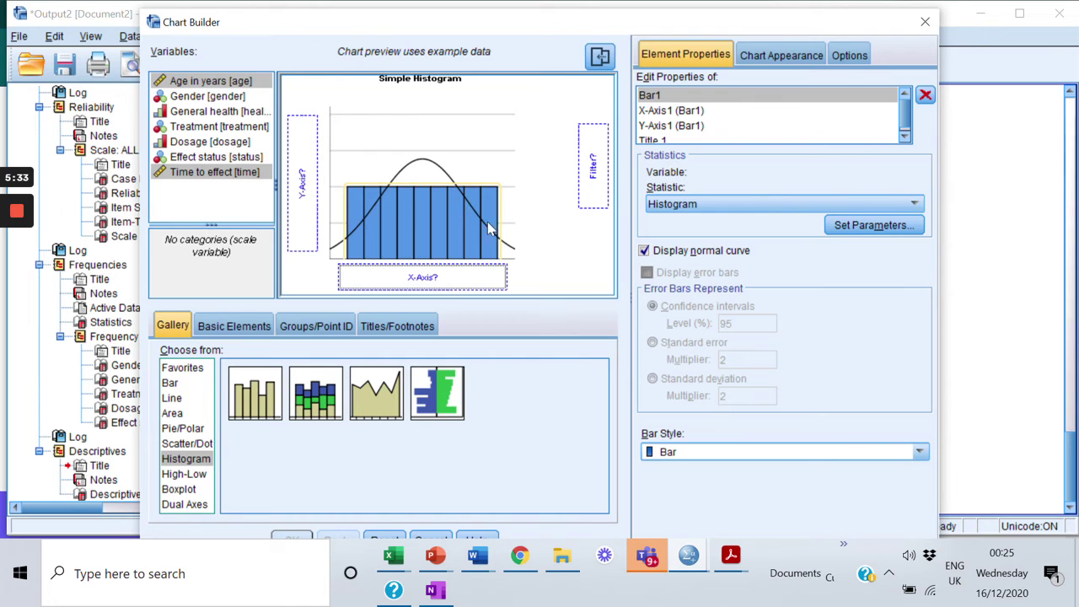
pyautogui.click(1073, 434)
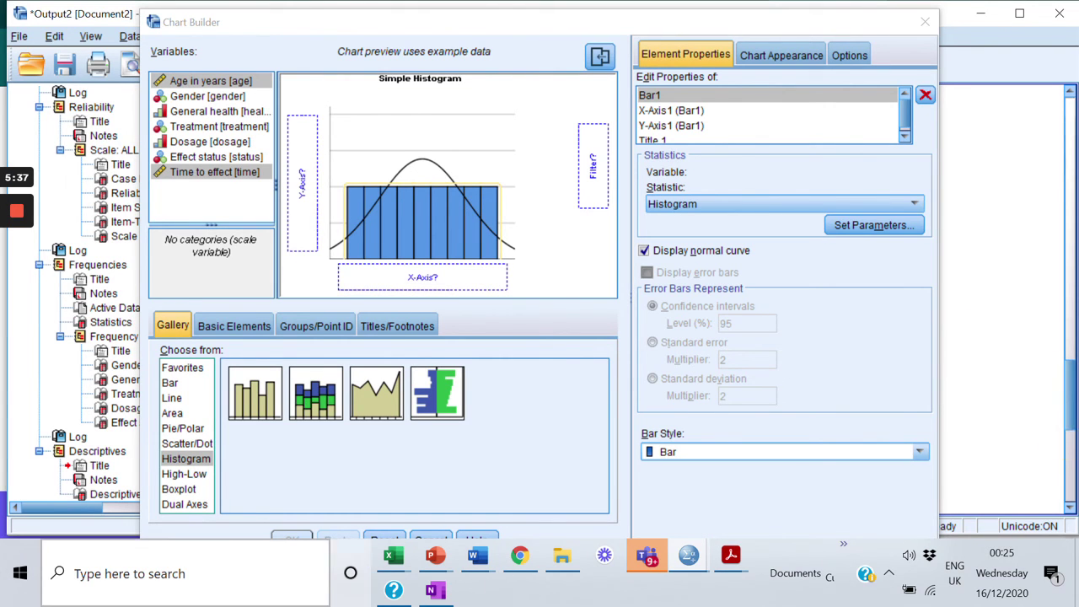
pyautogui.click(541, 265)
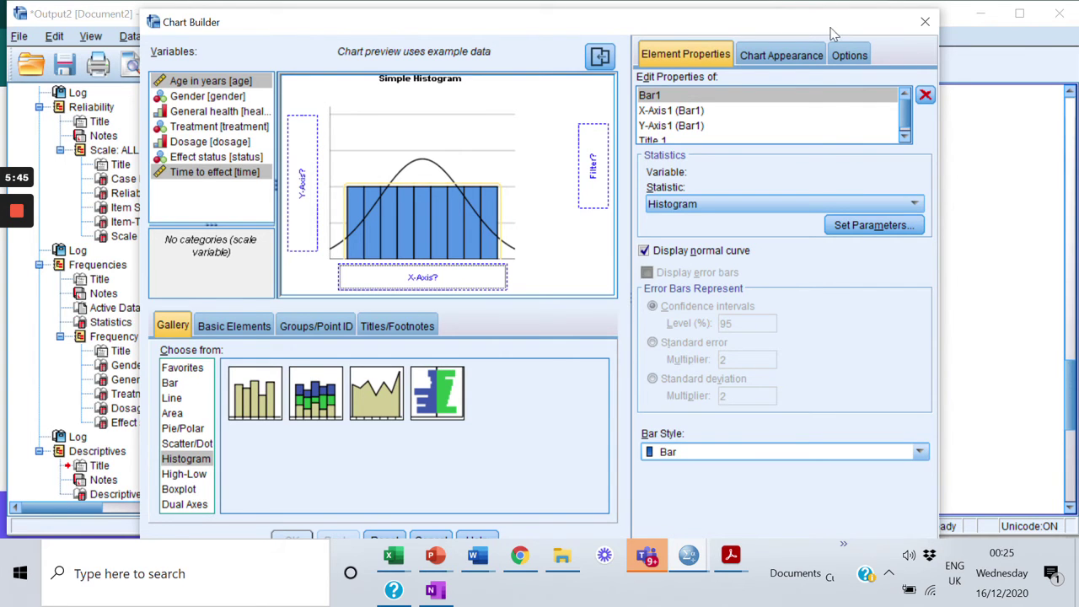
# Step: Assign Time to effect to the histogram's x-axis and generate the chart in the output
pyautogui.moveTo(828, 26); pyautogui.dragTo(820, 18)
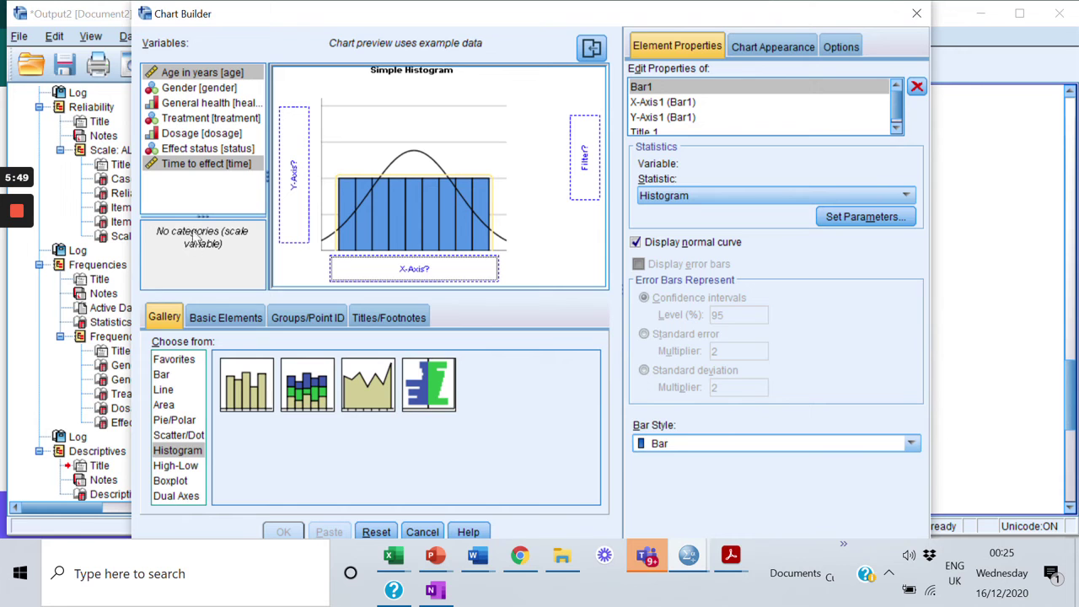
pyautogui.click(196, 166)
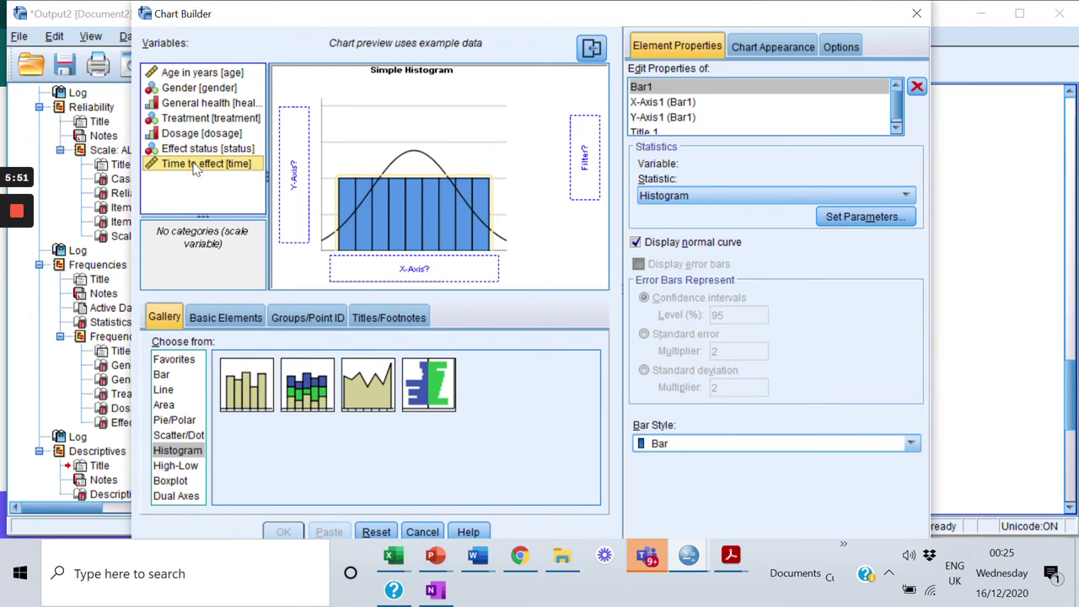
pyautogui.moveTo(194, 165); pyautogui.dragTo(390, 268)
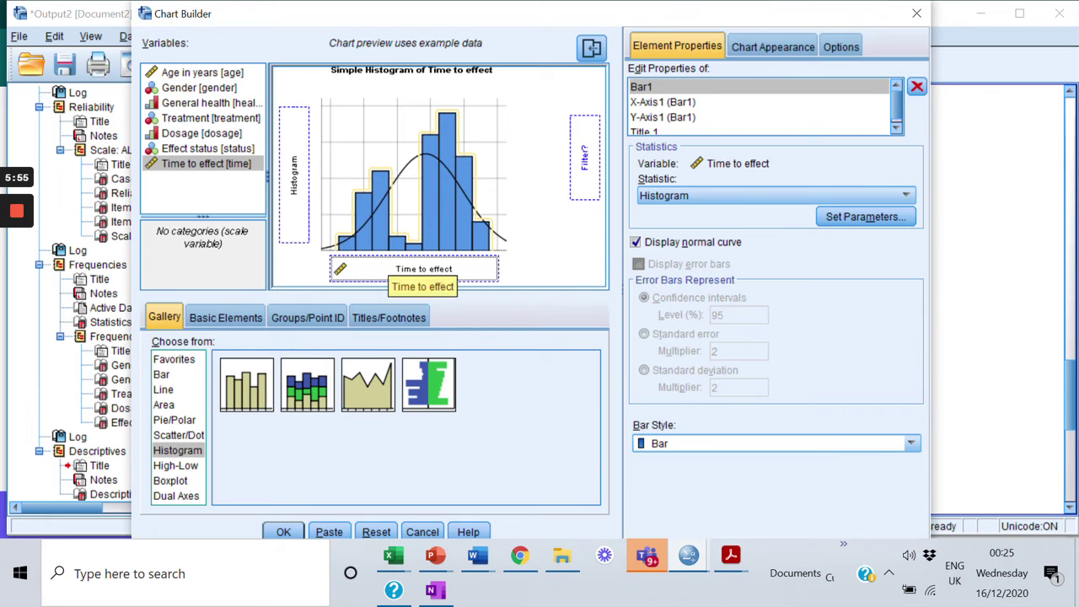
pyautogui.click(282, 532)
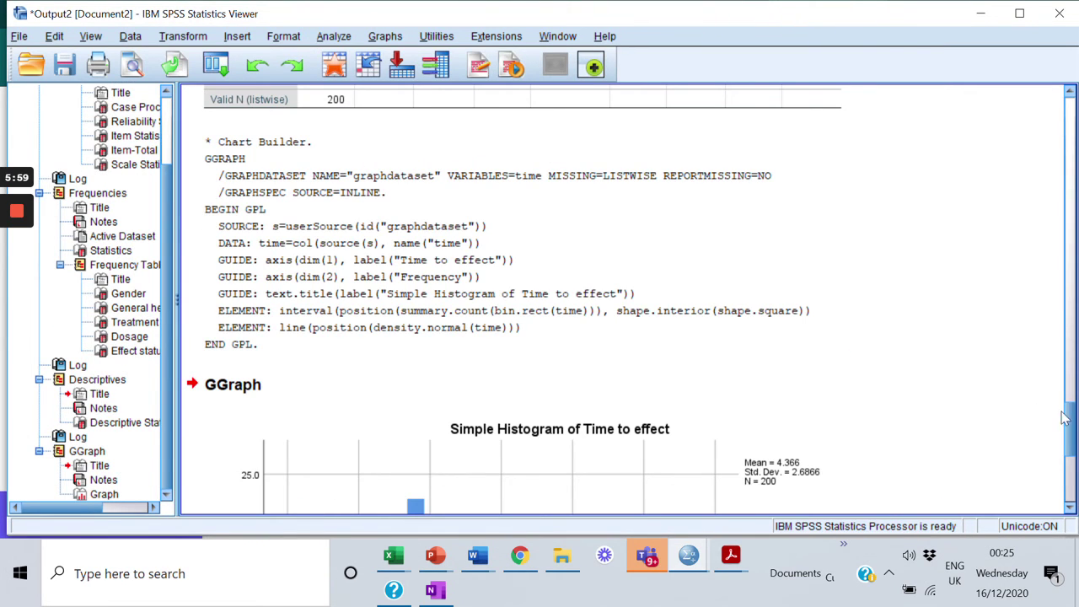
# Step: Examine the skewness and kurtosis of Time to effect in the Descriptive Statistics table against its histogram and normal curve
pyautogui.moveTo(1072, 417)
pyautogui.mouseDown()
pyautogui.moveTo(1074, 465)
pyautogui.moveTo(1068, 403)
pyautogui.mouseUp()
pyautogui.click(816, 316)
pyautogui.click(628, 160)
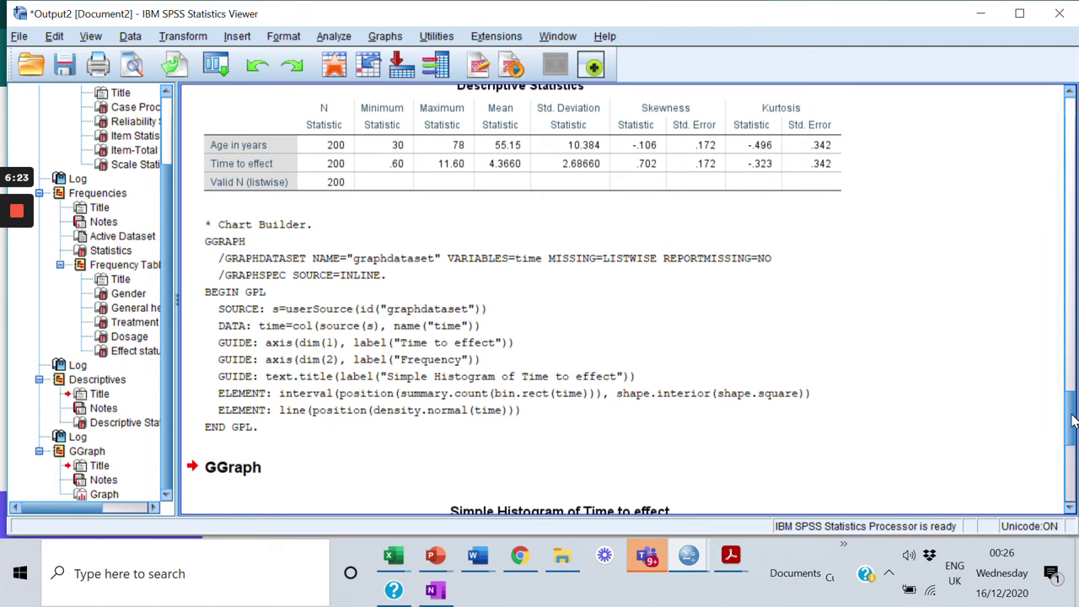
pyautogui.moveTo(1072, 421); pyautogui.dragTo(1071, 460)
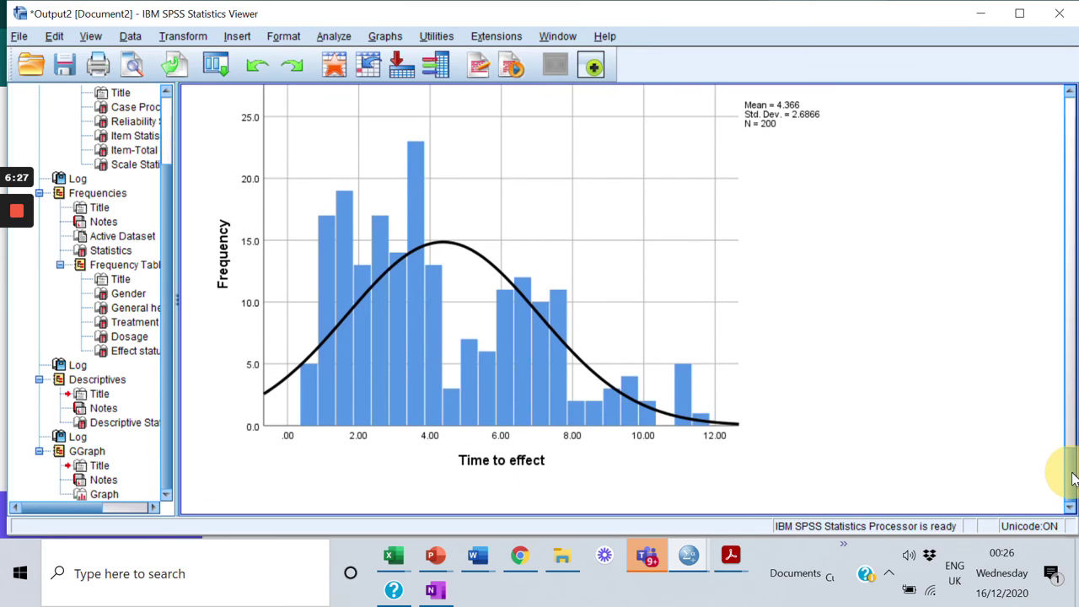
pyautogui.click(518, 443)
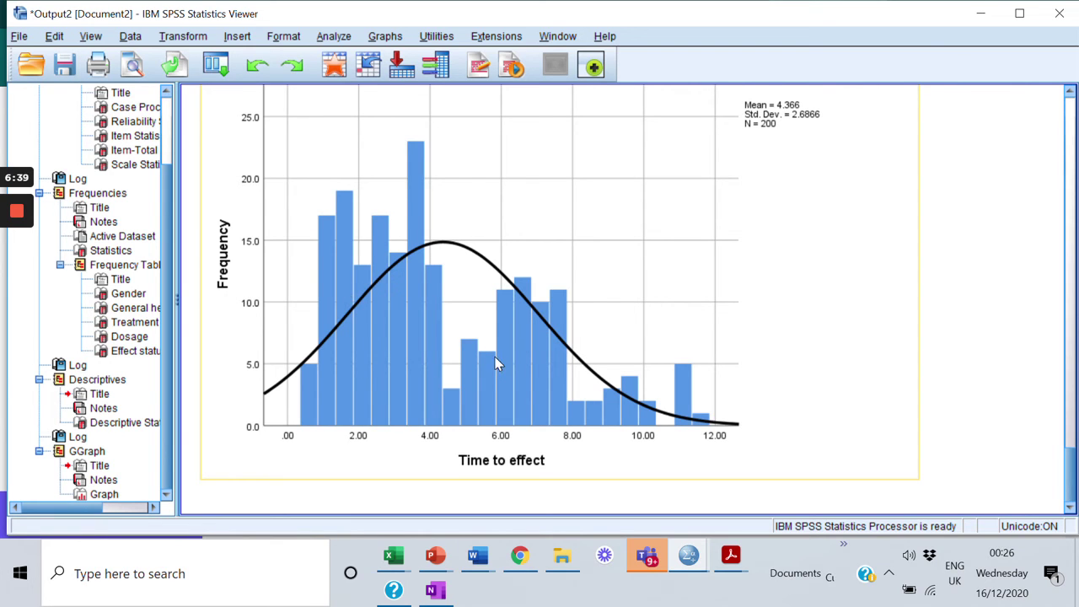
pyautogui.click(996, 499)
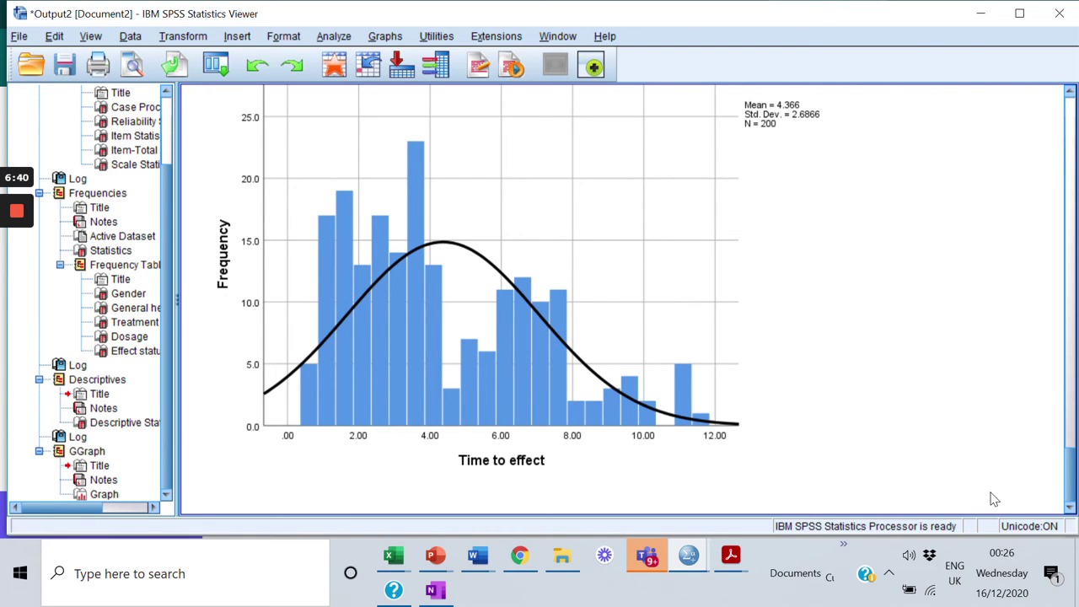
pyautogui.click(1069, 450)
pyautogui.moveTo(1070, 449)
pyautogui.mouseDown()
pyautogui.moveTo(1060, 433)
pyautogui.moveTo(1063, 464)
pyautogui.mouseUp()
pyautogui.click(558, 201)
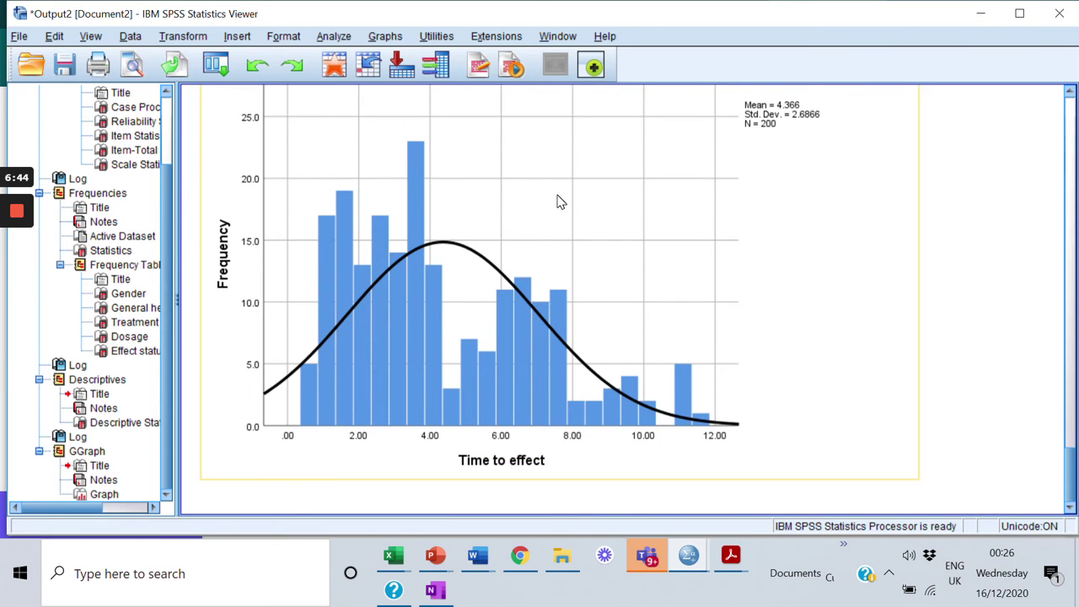
# Step: Replace Time to effect with Age in years on the Chart Builder histogram's x-axis, keeping the normal curve, and generate the chart
pyautogui.click(384, 37)
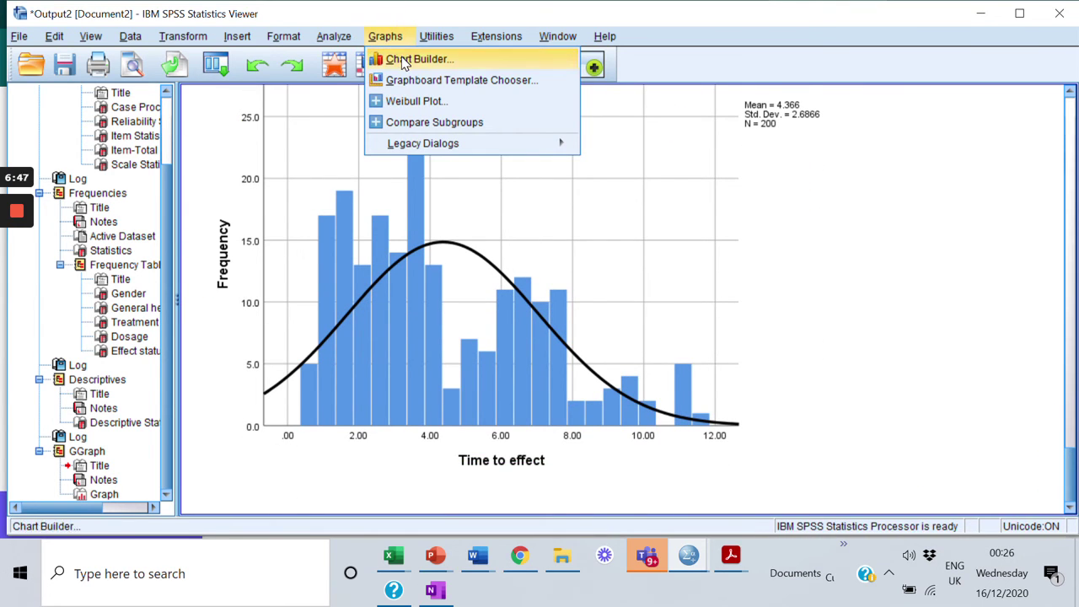
pyautogui.click(398, 59)
pyautogui.click(364, 327)
pyautogui.click(444, 366)
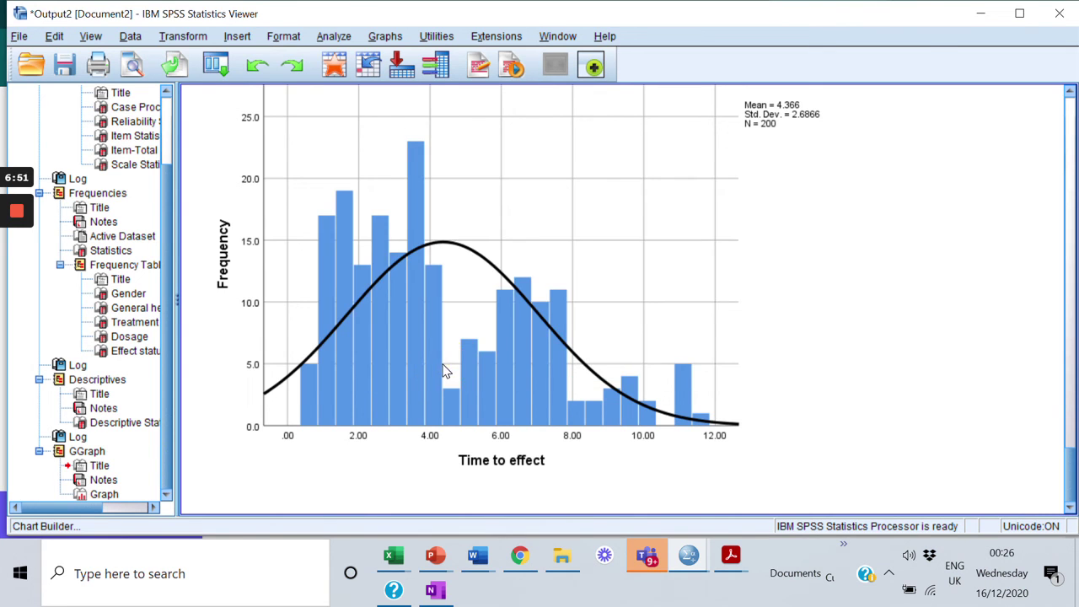
pyautogui.moveTo(386, 275); pyautogui.dragTo(205, 193)
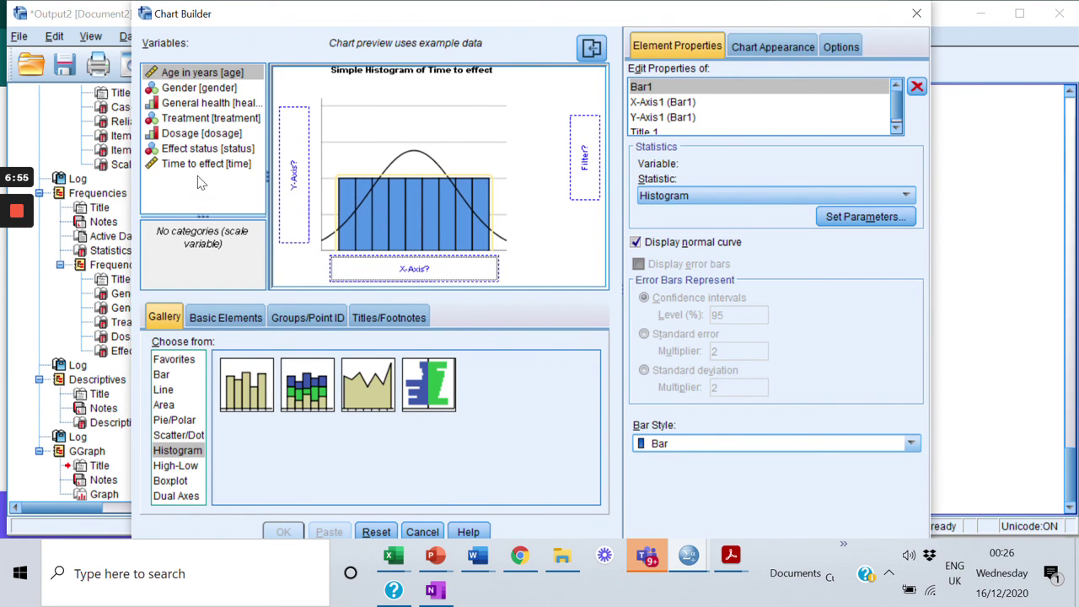
pyautogui.moveTo(209, 76); pyautogui.dragTo(391, 266)
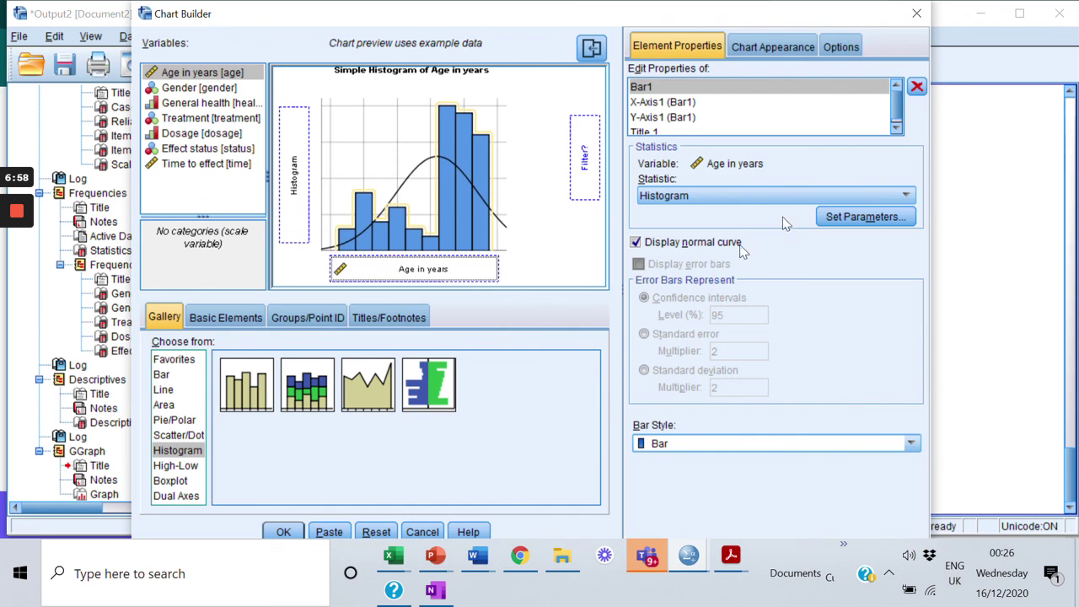
pyautogui.click(283, 530)
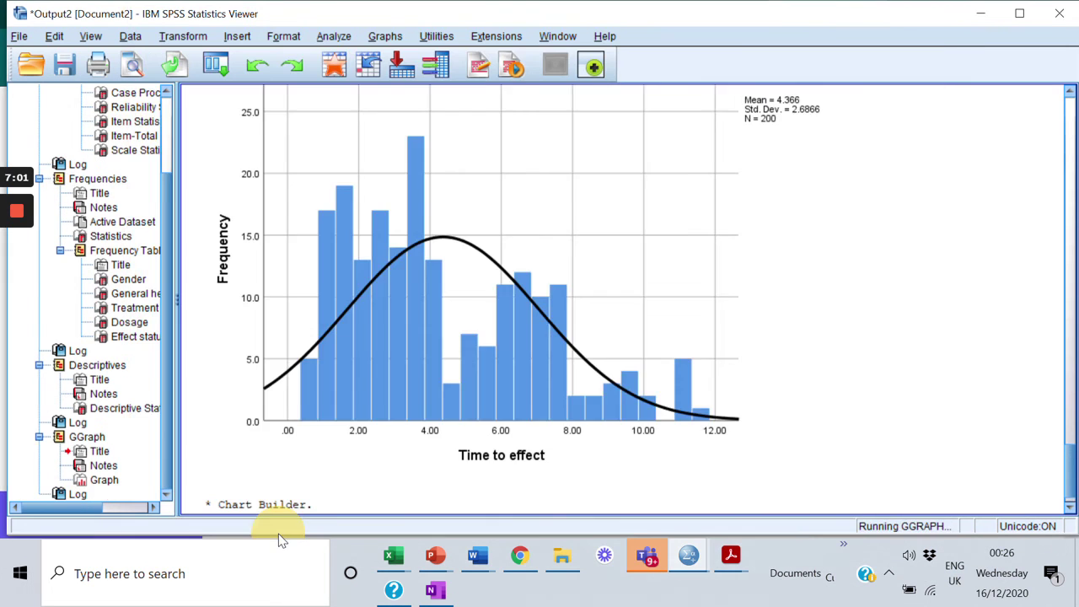
# Step: Examine the shape of the Age in years histogram against its normal curve in the output
pyautogui.moveTo(1066, 447); pyautogui.dragTo(1073, 486)
pyautogui.click(636, 464)
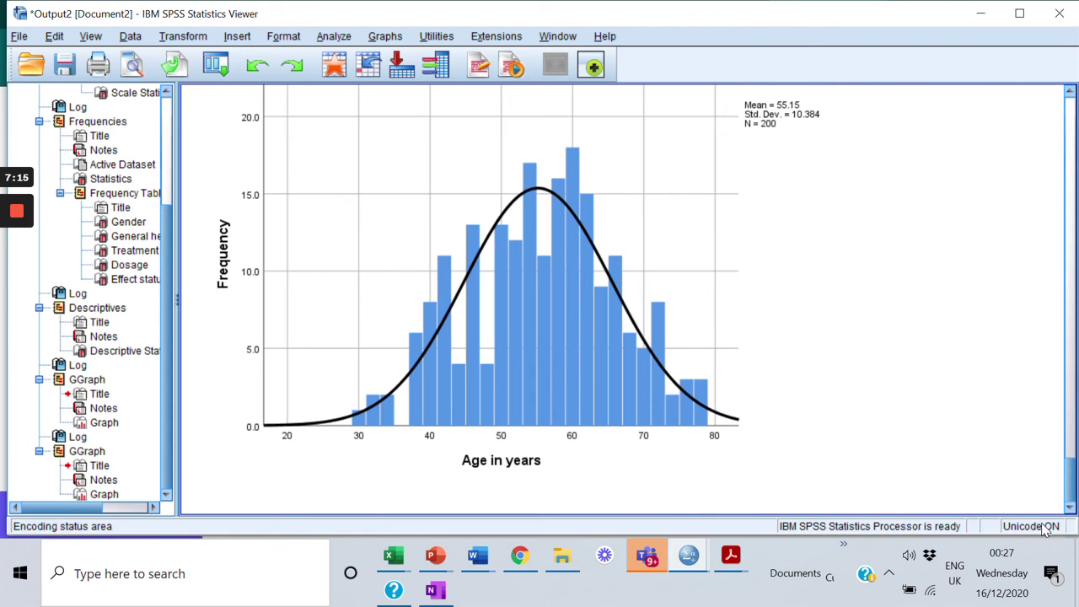
pyautogui.moveTo(1072, 489)
pyautogui.mouseDown()
pyautogui.moveTo(1060, 458)
pyautogui.moveTo(1068, 493)
pyautogui.mouseUp()
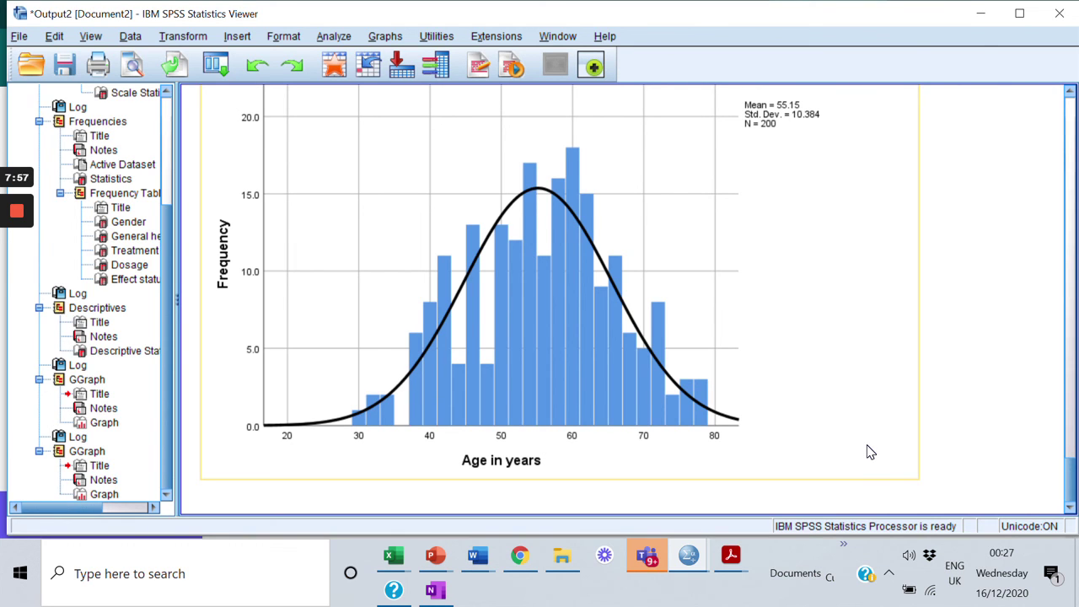
pyautogui.click(935, 461)
pyautogui.moveTo(1070, 476)
pyautogui.mouseDown()
pyautogui.moveTo(1069, 465)
pyautogui.moveTo(1070, 481)
pyautogui.mouseUp()
pyautogui.click(548, 491)
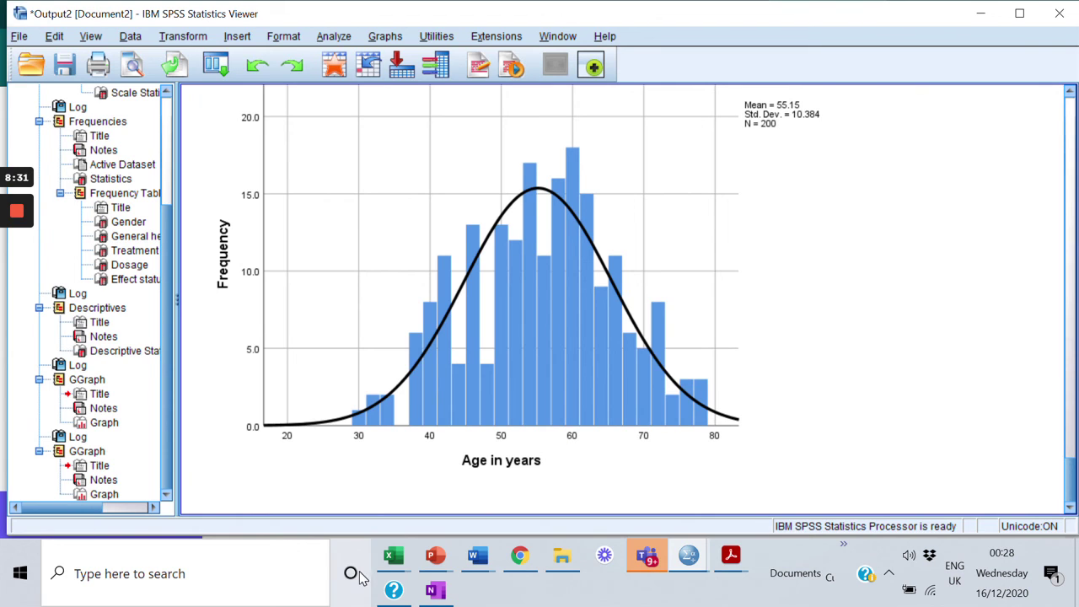
pyautogui.moveTo(17, 274)
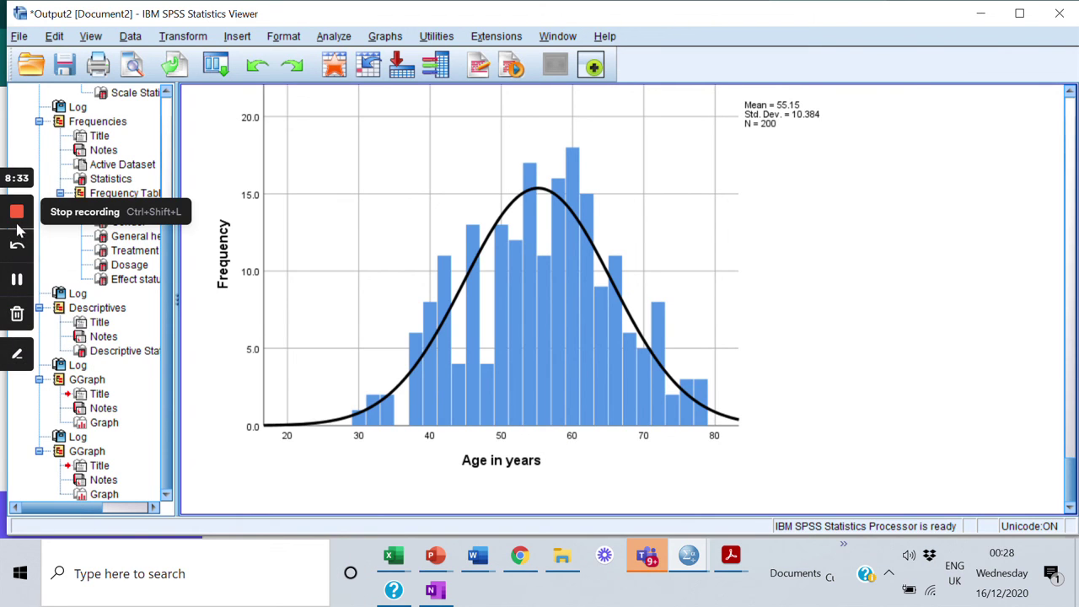